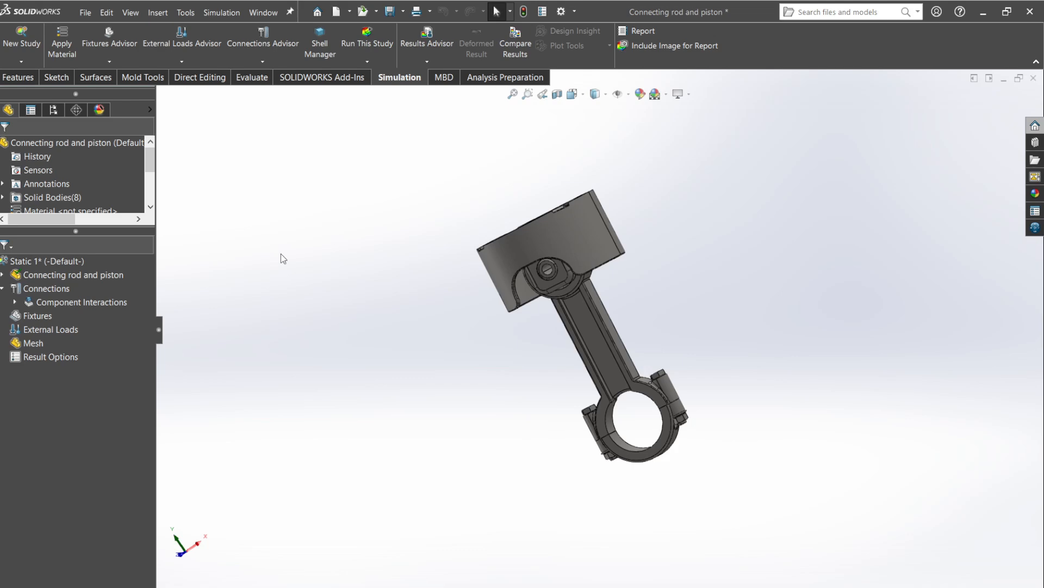
# Exclude solid bodies 3, 4, 6, 7 and 8 of the connecting rod and piston from the analysis.
pyautogui.click(2, 275)
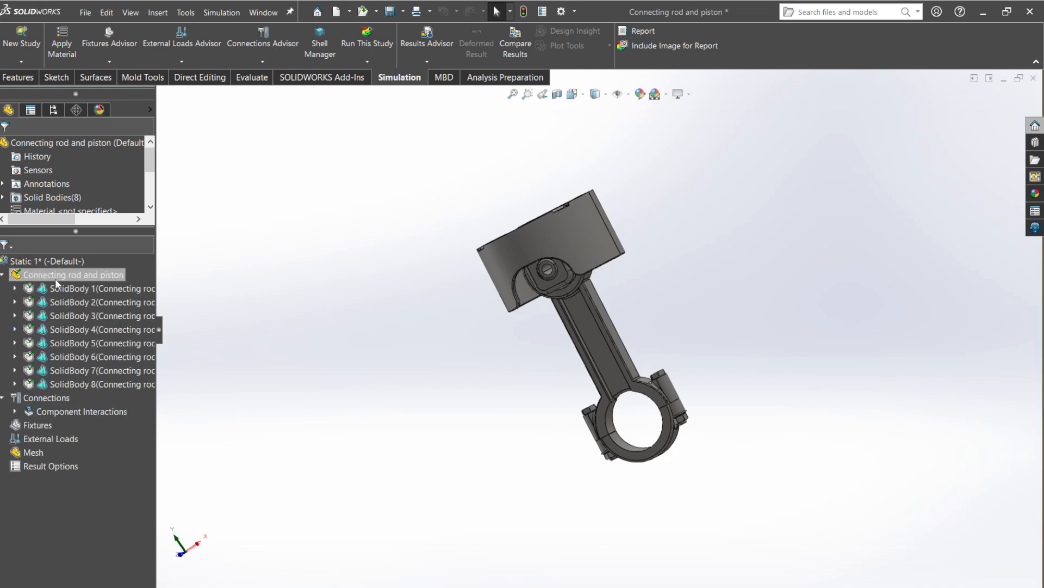
pyautogui.rightClick(85, 317)
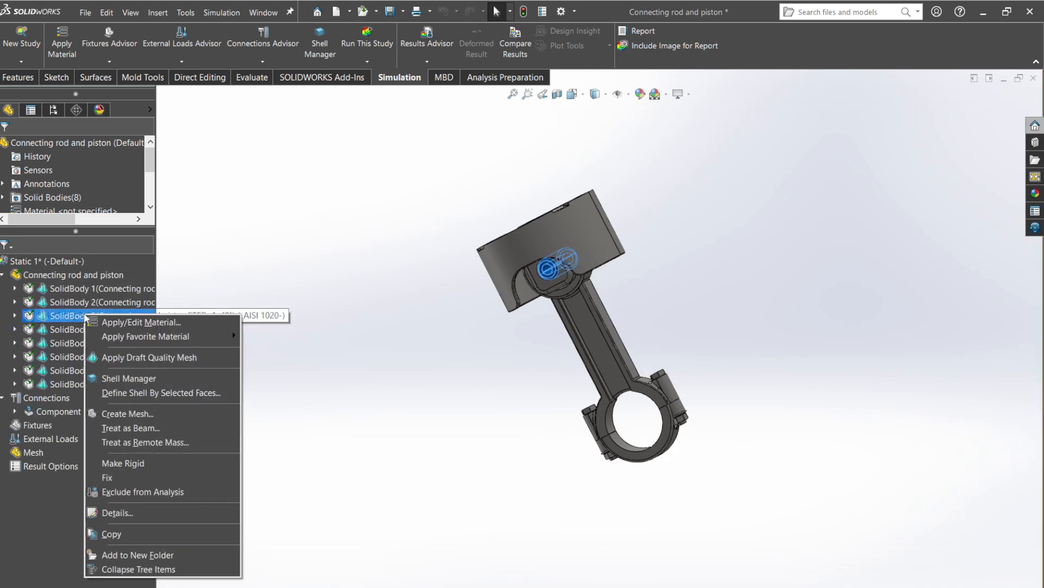
pyautogui.click(185, 491)
pyautogui.rightClick(128, 384)
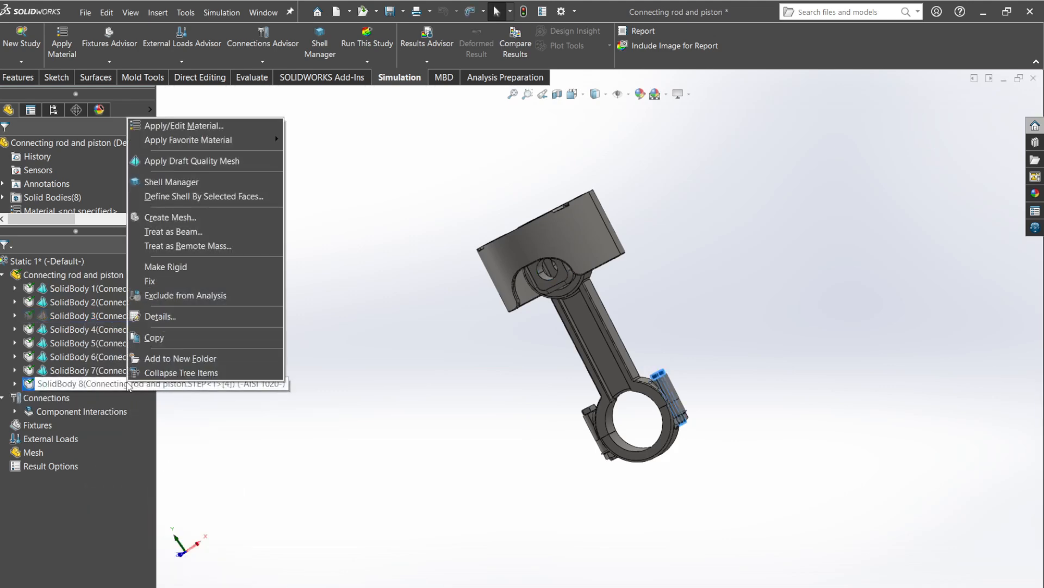
pyautogui.click(171, 295)
pyautogui.rightClick(95, 374)
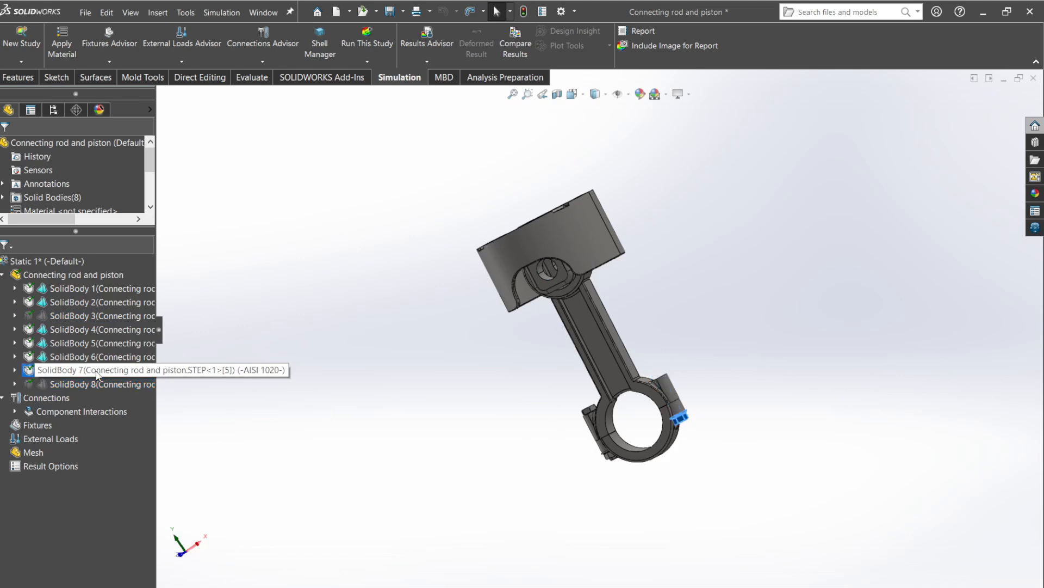
pyautogui.click(161, 284)
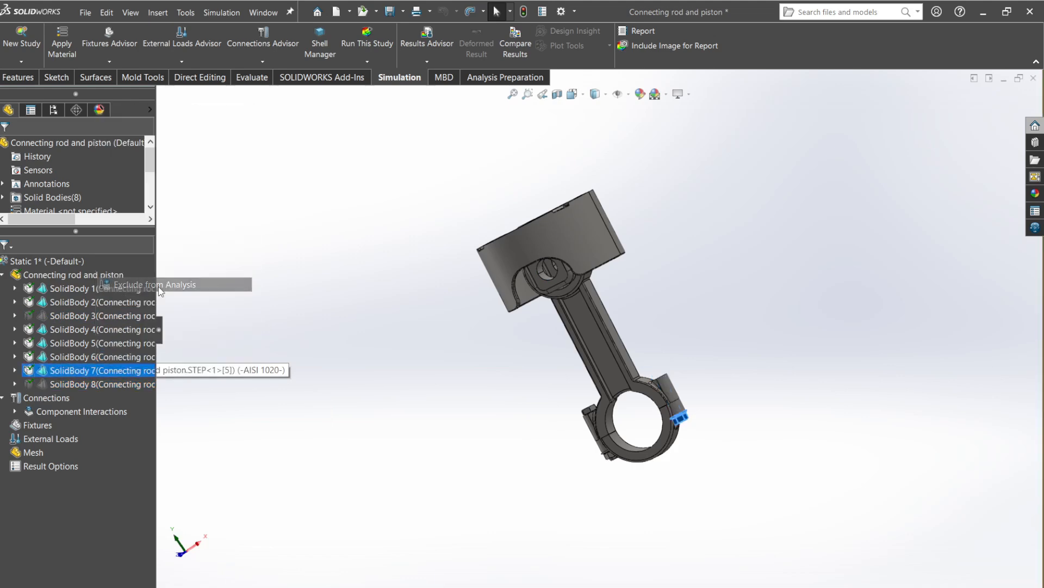
pyautogui.rightClick(101, 360)
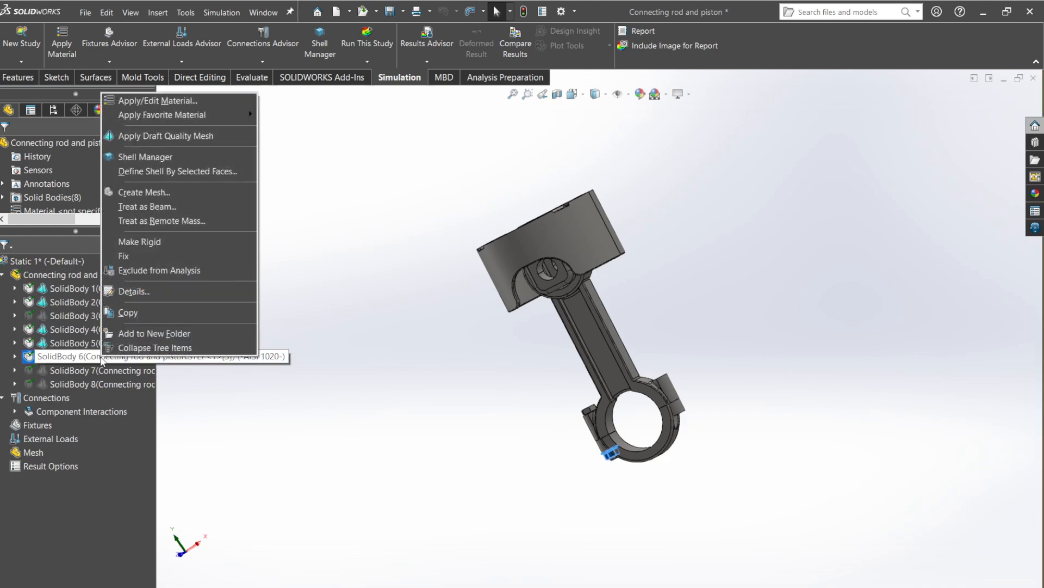
pyautogui.click(164, 265)
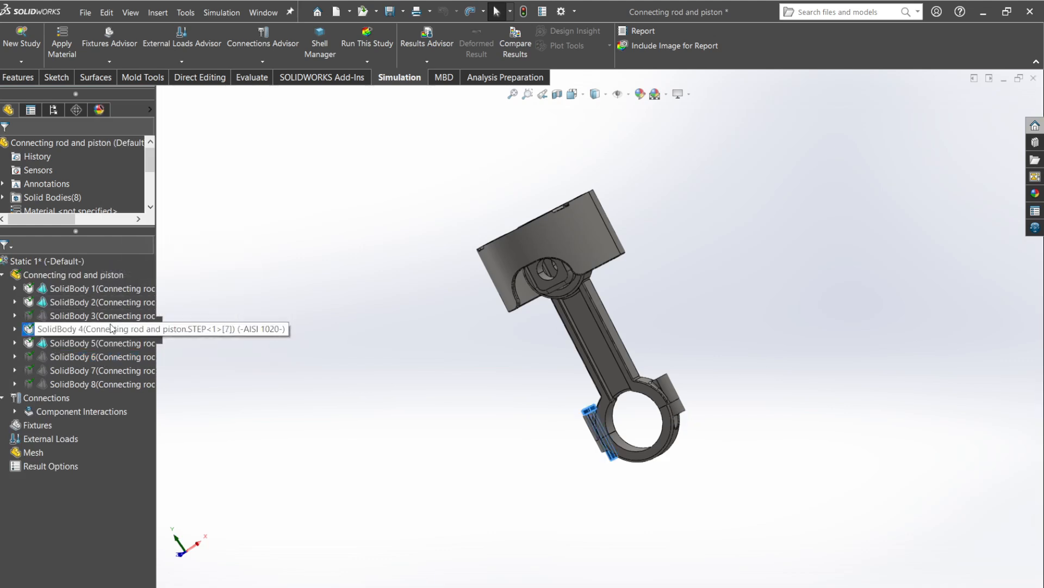
pyautogui.rightClick(111, 328)
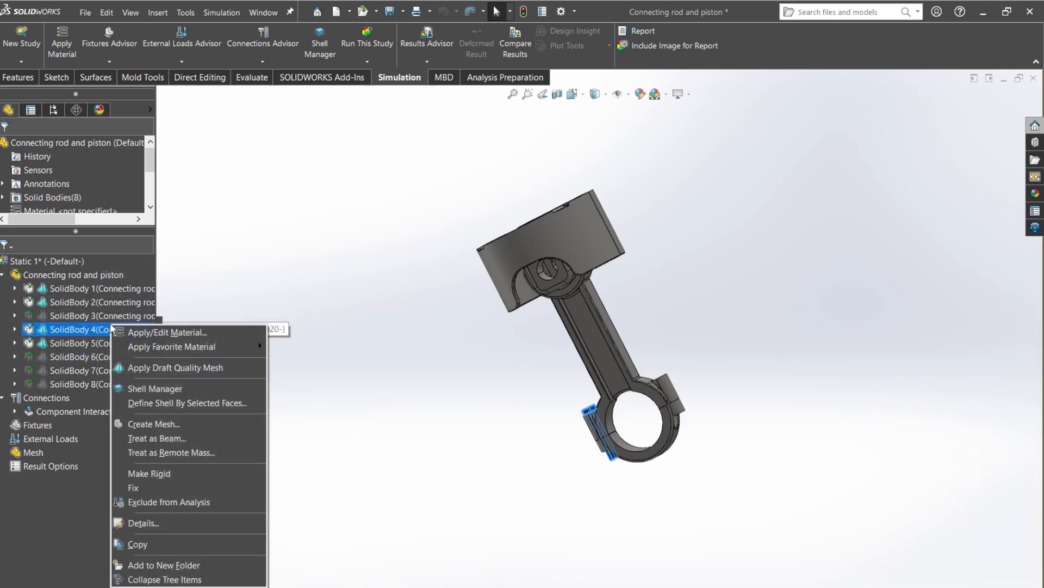
pyautogui.click(169, 501)
pyautogui.click(237, 384)
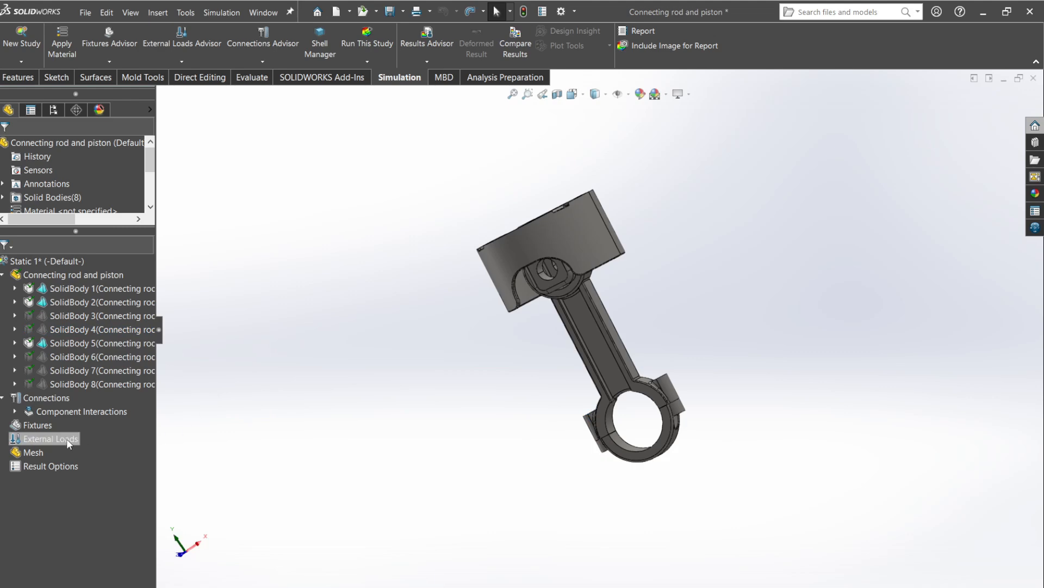
# Change the global component interaction of the study to Contact.
pyautogui.click(15, 411)
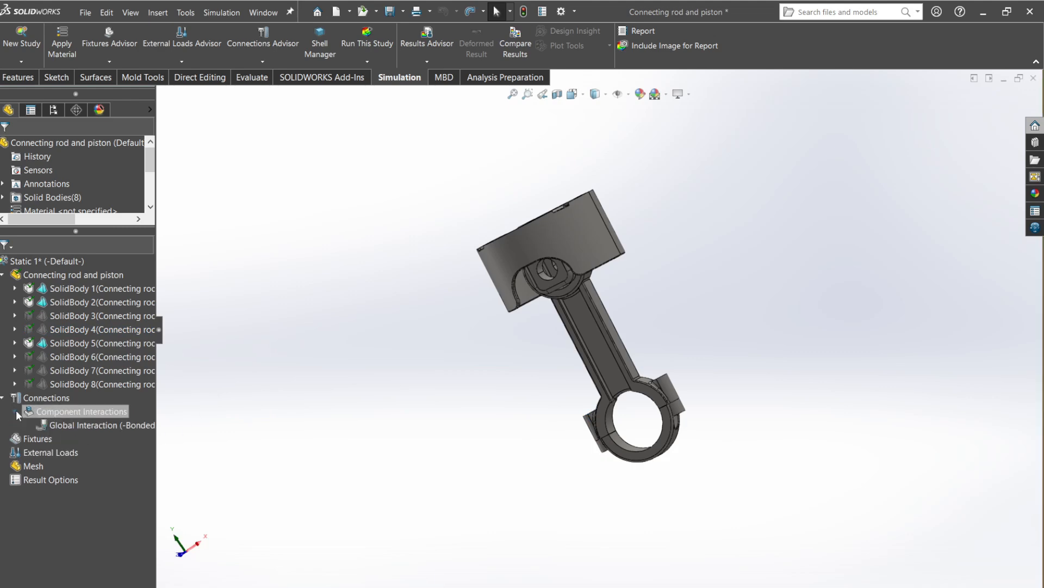
pyautogui.rightClick(58, 424)
pyautogui.click(80, 427)
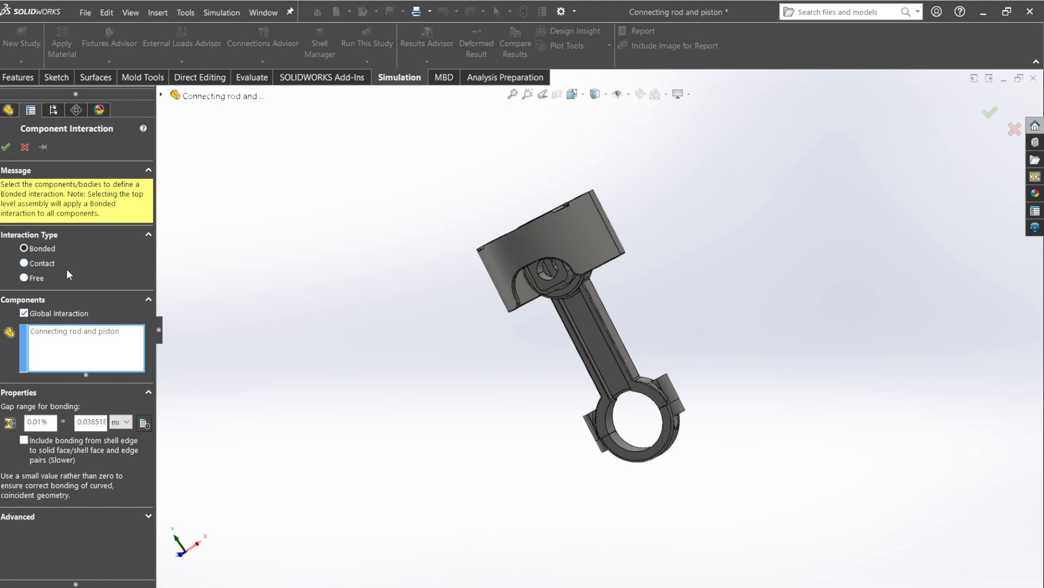
pyautogui.click(41, 264)
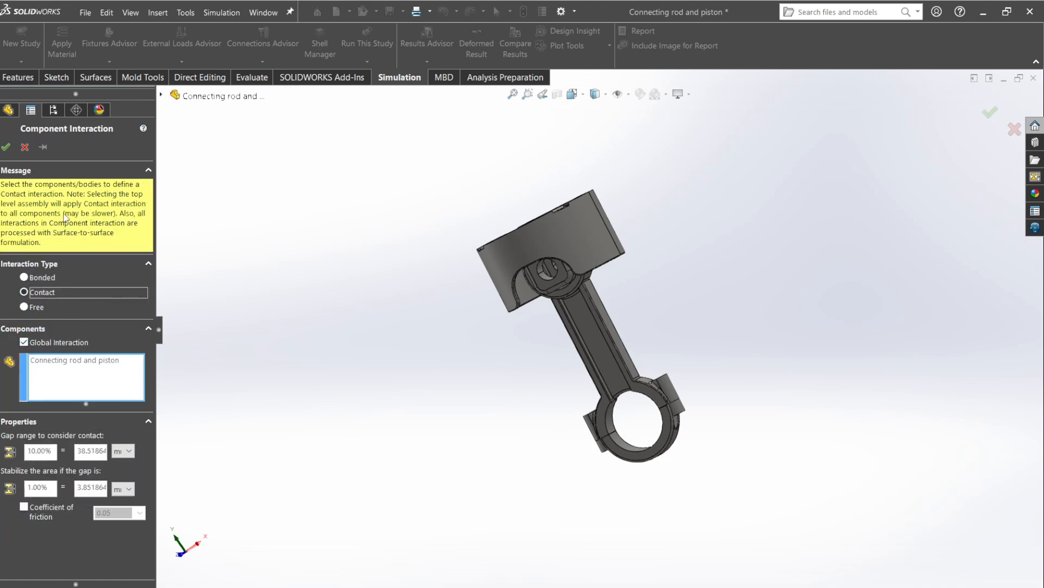
pyautogui.click(5, 148)
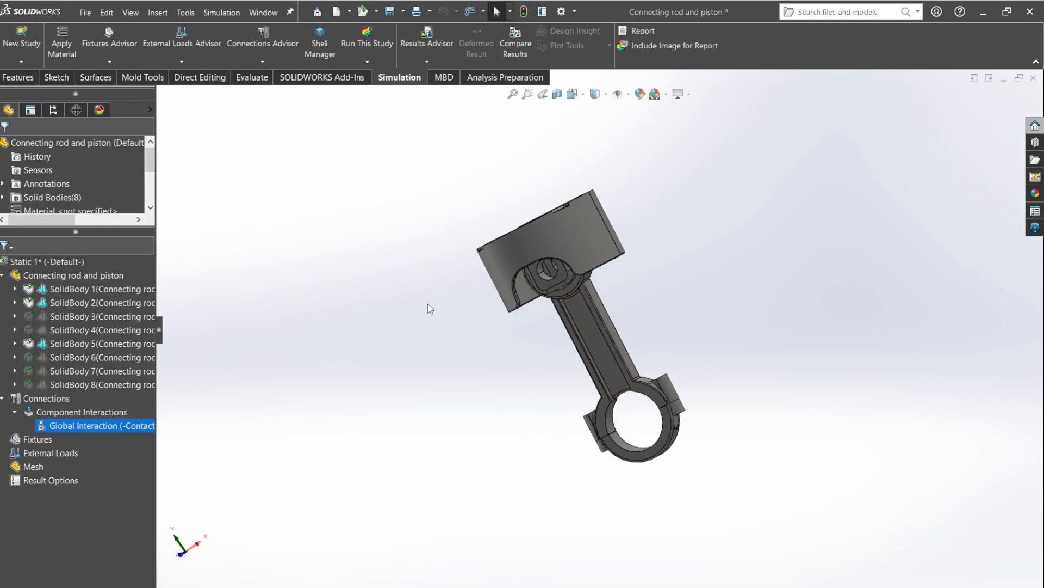
# Start a pin connector on two coaxial cylindrical faces of the piston-pin bore.
pyautogui.click(272, 67)
pyautogui.click(292, 147)
pyautogui.scroll(-5, 554, 297)
pyautogui.click(555, 296)
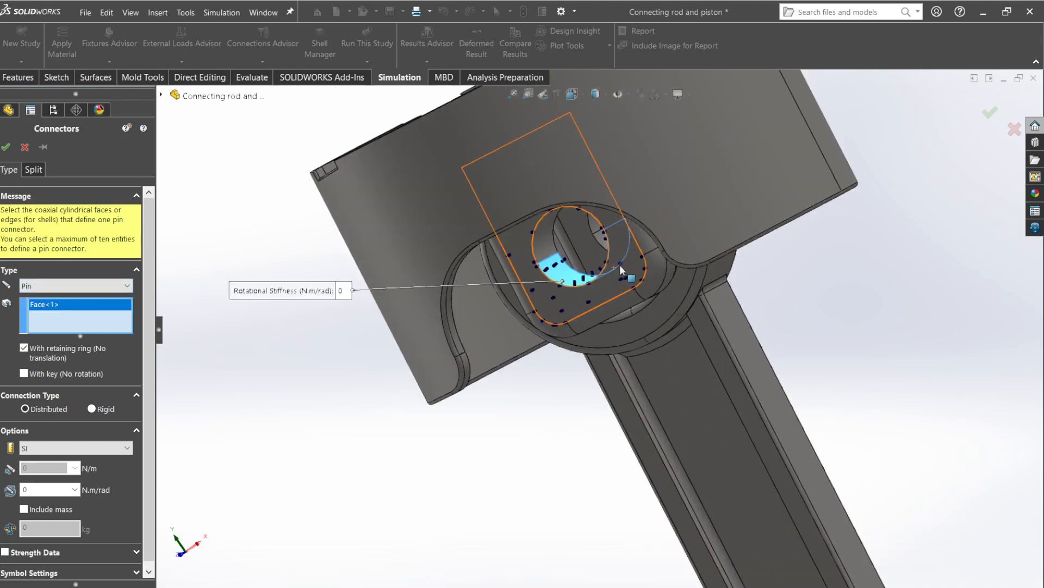
pyautogui.moveTo(555, 297); pyautogui.dragTo(534, 280, button='middle')
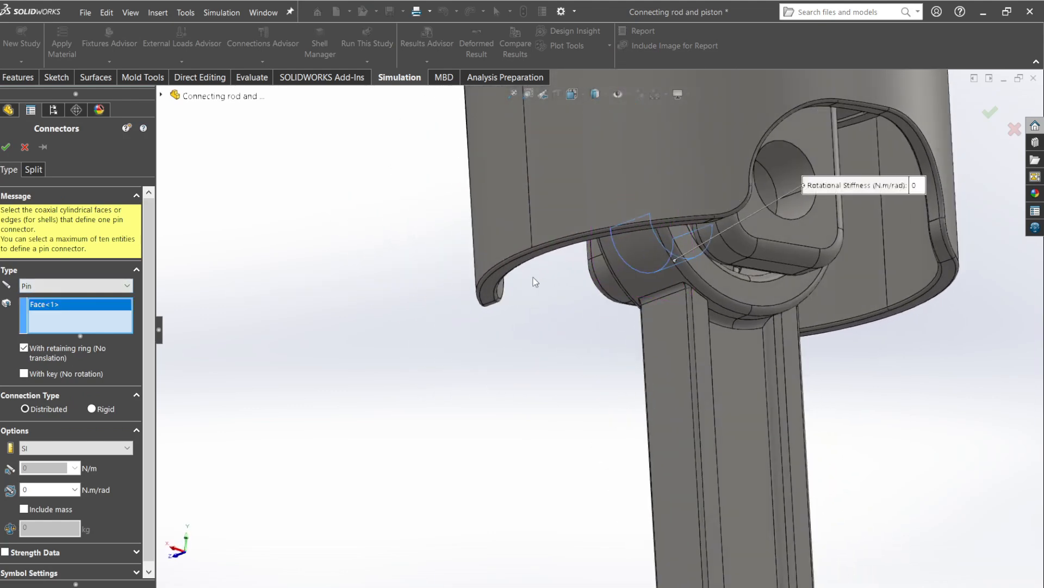
pyautogui.click(781, 163)
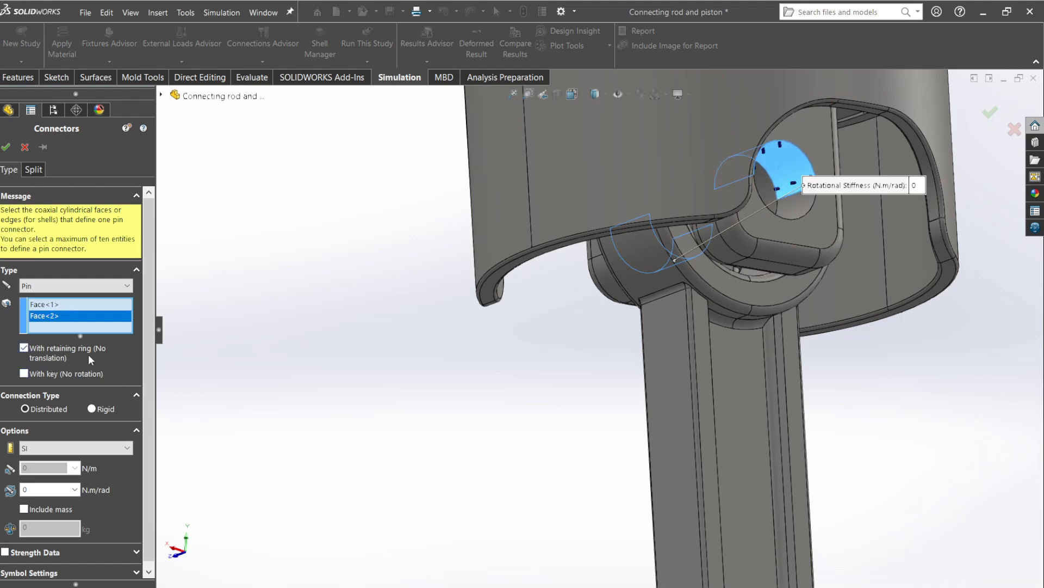
# Prevent the pin connector's rotation with a key, enable its strength data with a tensile stress area, and create it.
pyautogui.click(33, 372)
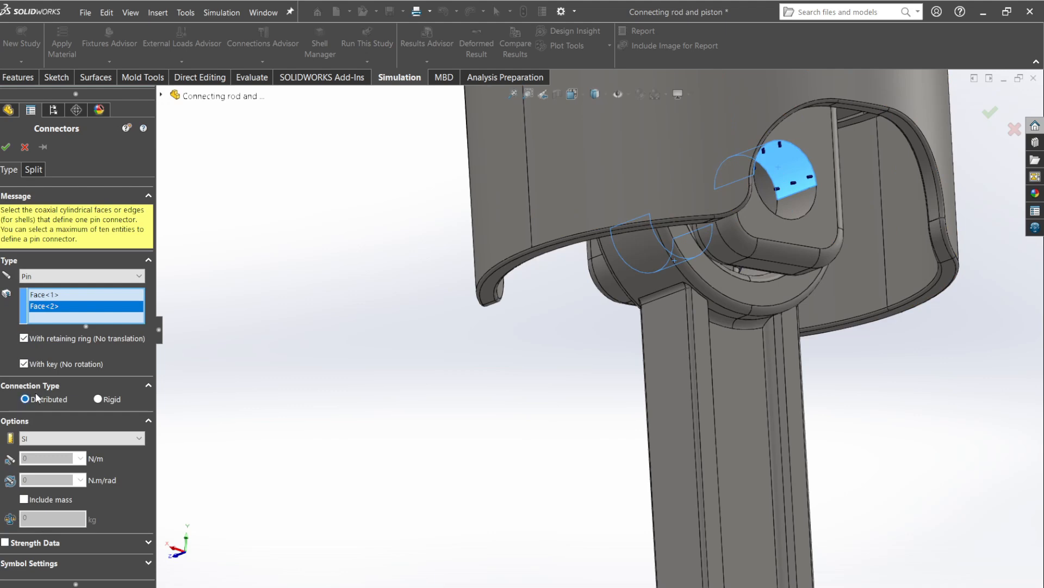
pyautogui.click(5, 543)
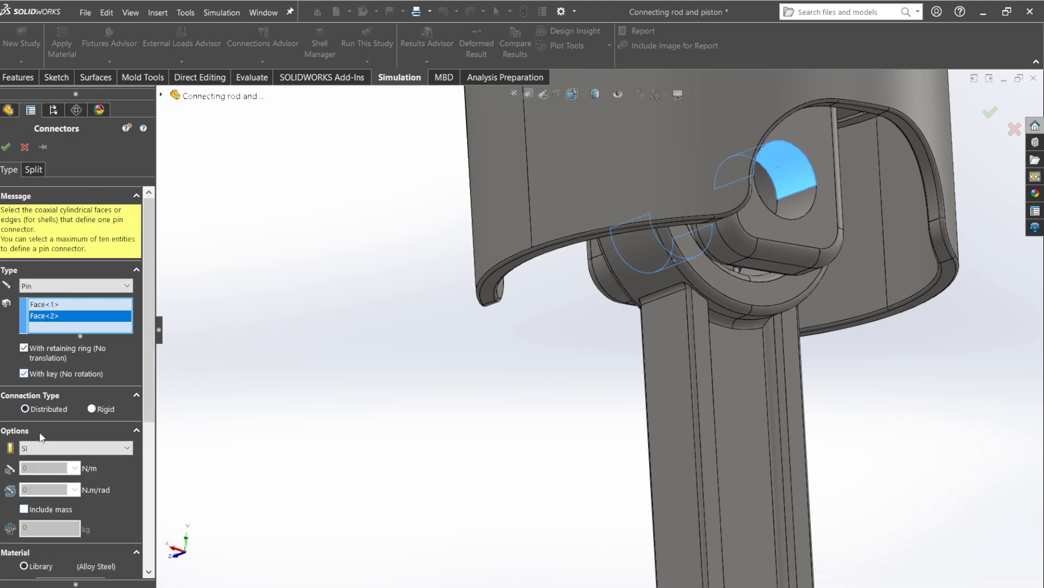
pyautogui.scroll(-5, 145, 403)
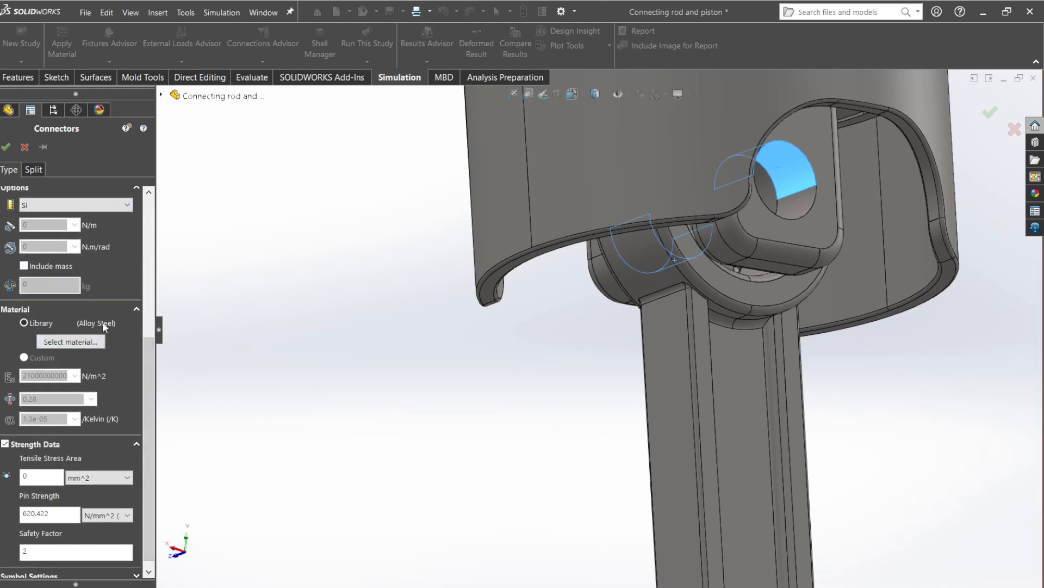
pyautogui.click(33, 475)
pyautogui.click(8, 148)
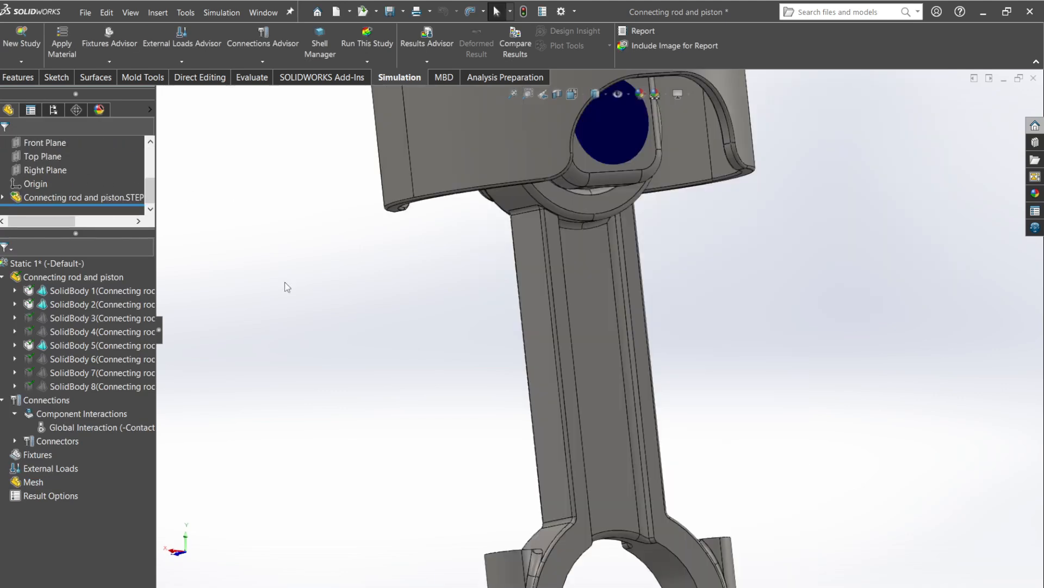
# Start a bolt connector with its head on the upper circular hole edge of one big-end bolt boss.
pyautogui.click(258, 62)
pyautogui.click(287, 164)
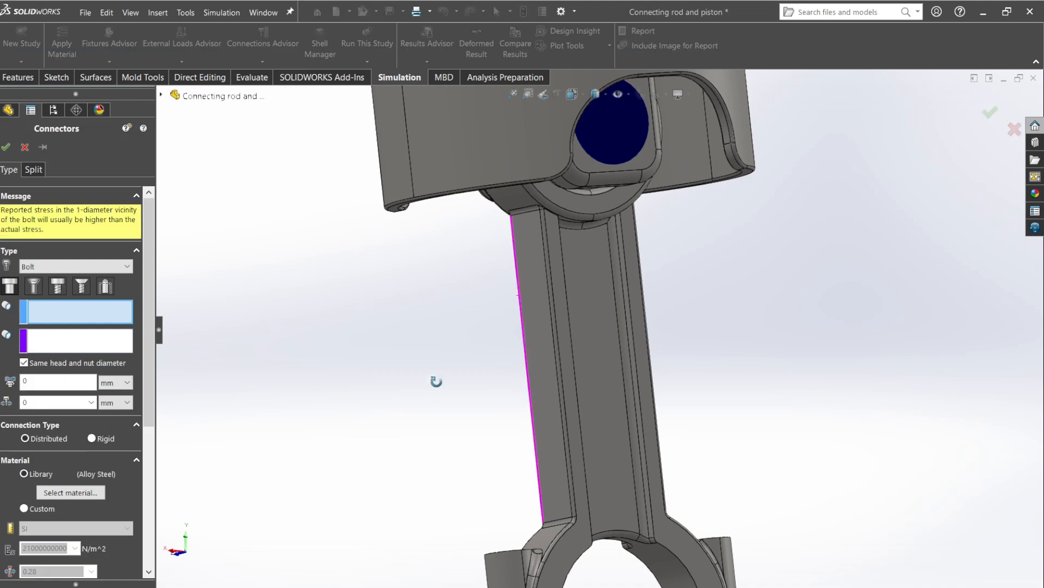
pyautogui.moveTo(436, 379); pyautogui.dragTo(455, 476, button='middle')
pyautogui.scroll(-4, 528, 559)
pyautogui.scroll(-2, 528, 563)
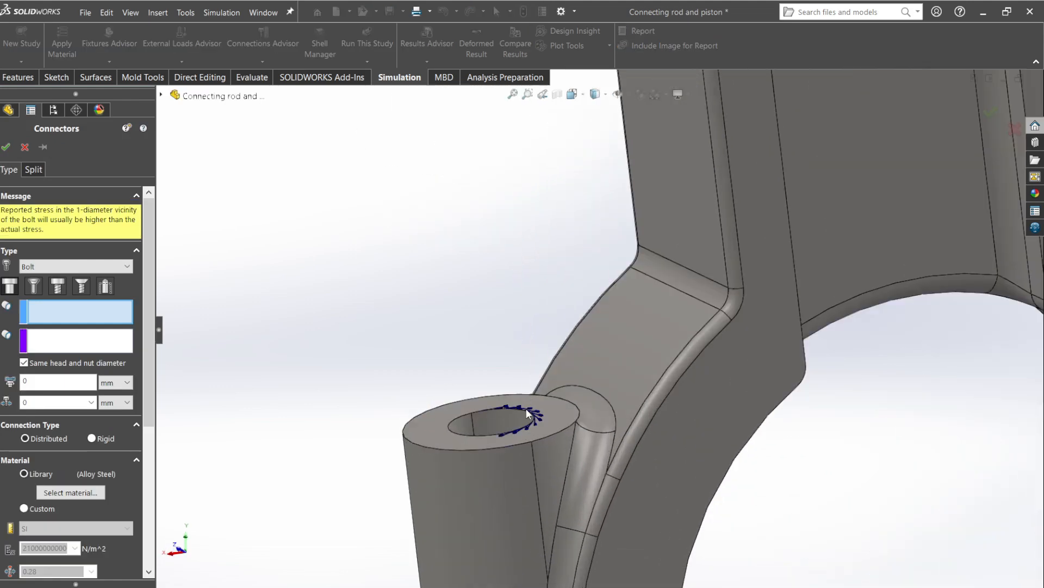
pyautogui.click(532, 419)
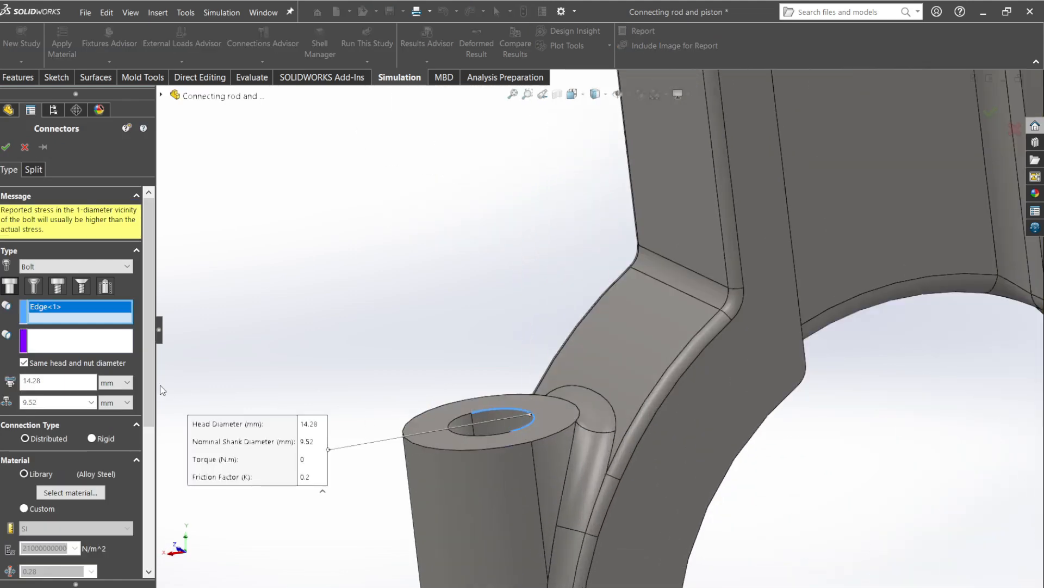
# Assign the lower circular hole edge of the same bolt boss as the bolt connector's nut edge.
pyautogui.click(95, 348)
pyautogui.scroll(4, 427, 413)
pyautogui.moveTo(438, 415); pyautogui.dragTo(533, 418, button='middle')
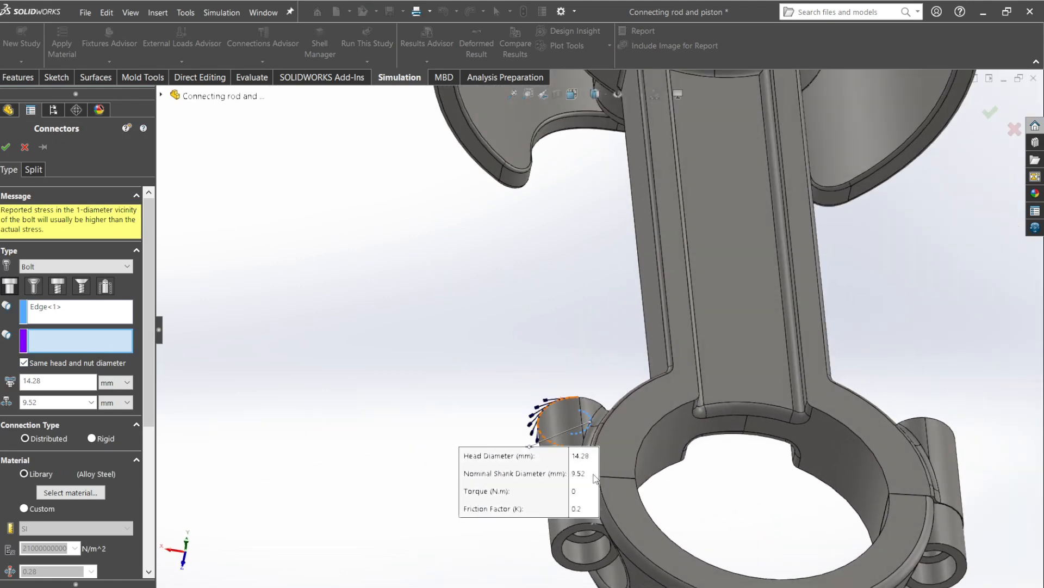
pyautogui.click(593, 570)
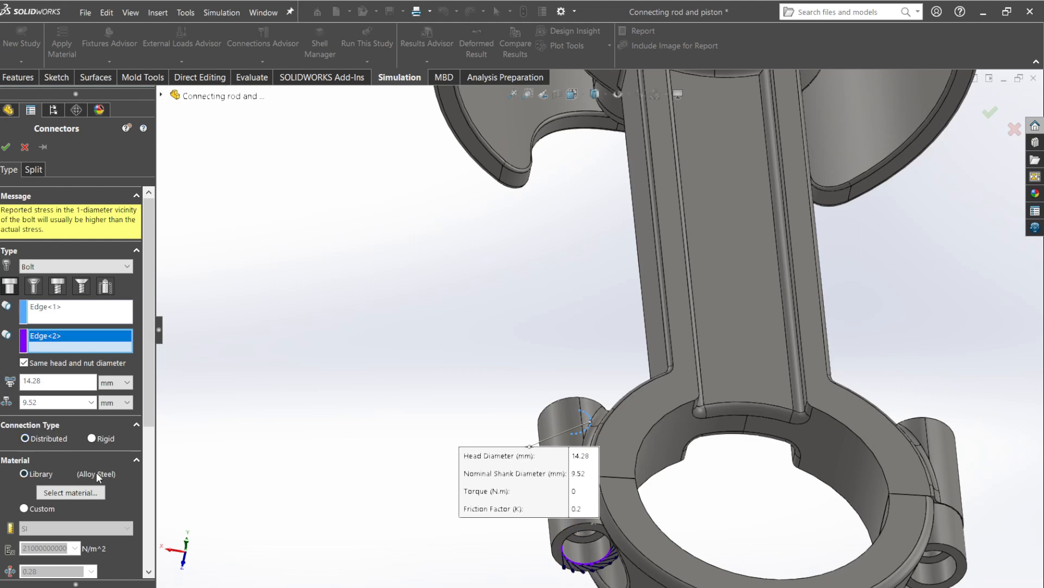
# Enable the bolt's strength data with 1.2 threads/mm, set a torque pre-load of 2.5 N.m, and create the connector.
pyautogui.moveTo(148, 395); pyautogui.dragTo(148, 547)
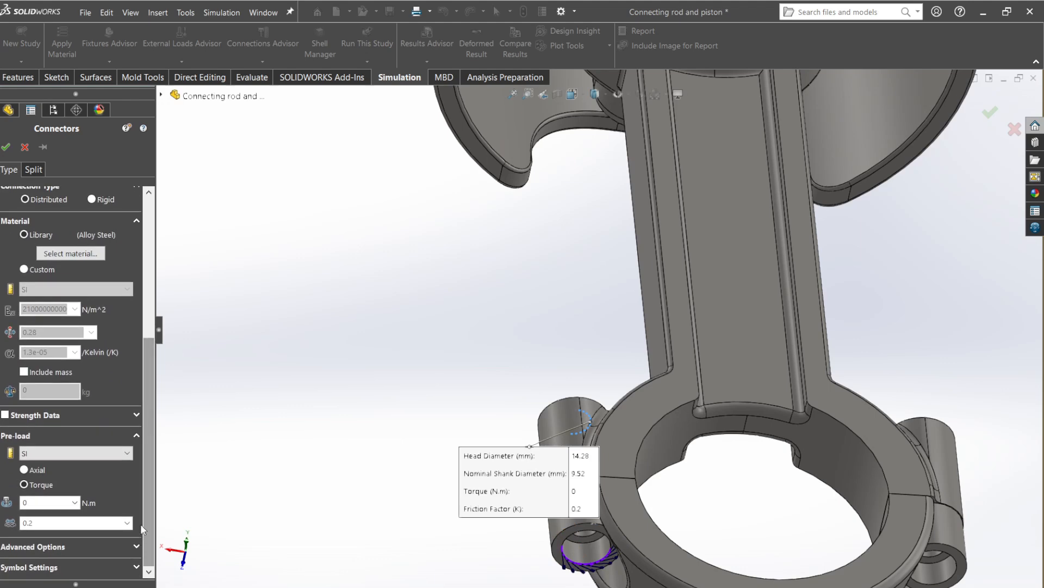
pyautogui.click(6, 415)
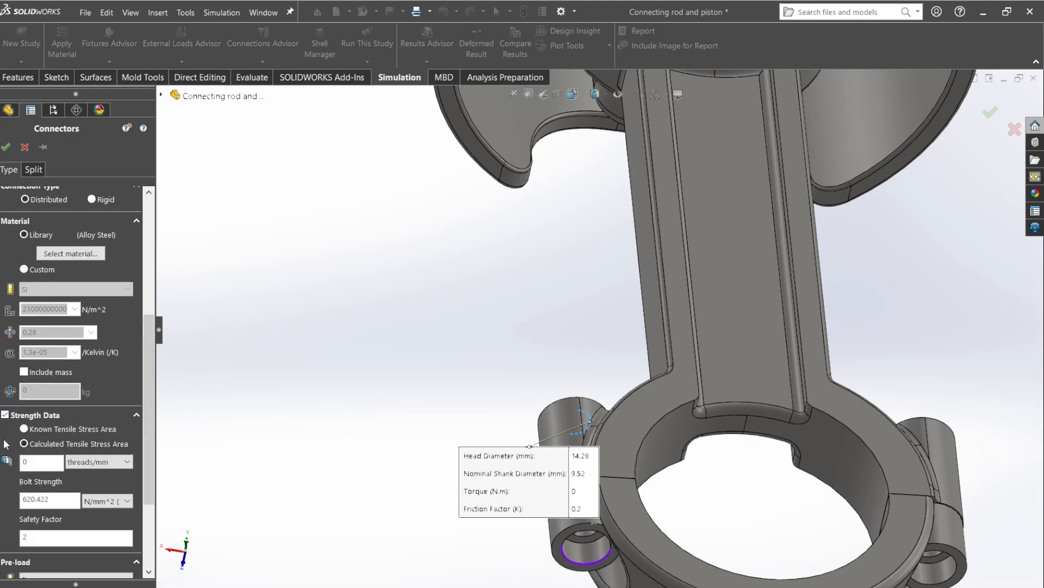
pyautogui.doubleClick(38, 461)
pyautogui.moveTo(148, 442); pyautogui.dragTo(146, 507)
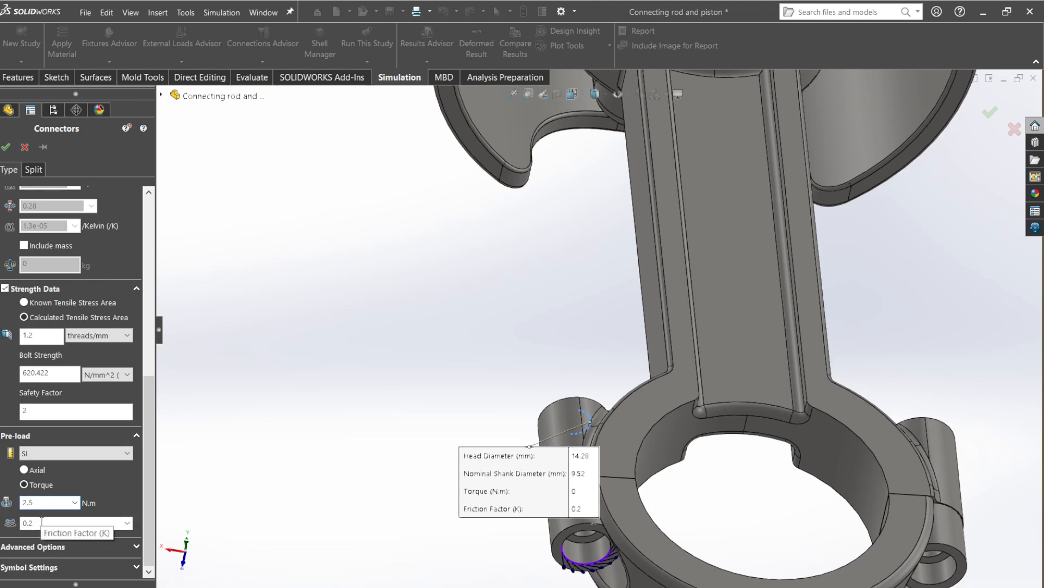
pyautogui.click(6, 147)
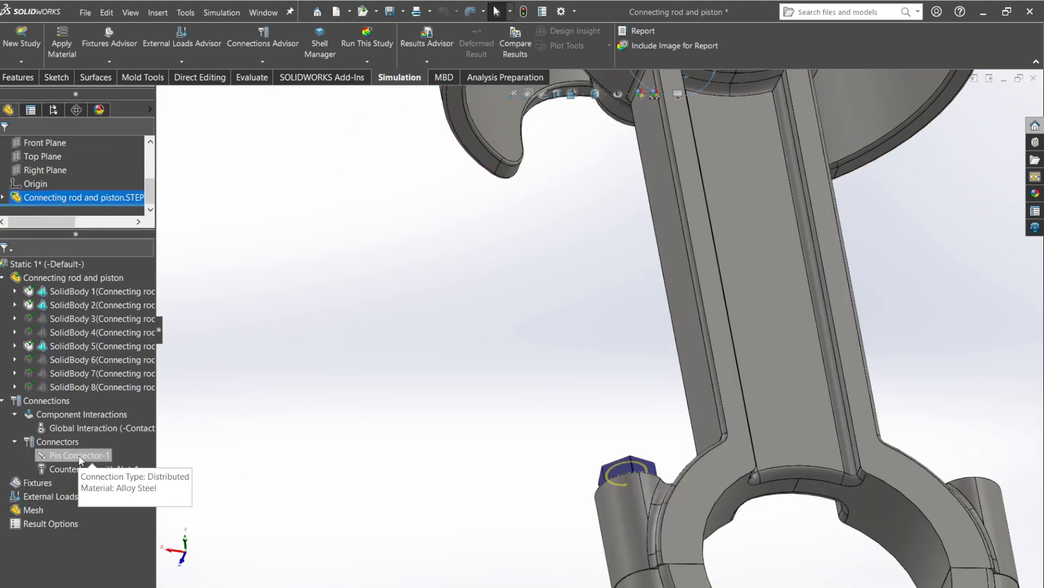
# Copy the counterbore-with-nut bolt connector and paste it among the study's connectors.
pyautogui.rightClick(78, 469)
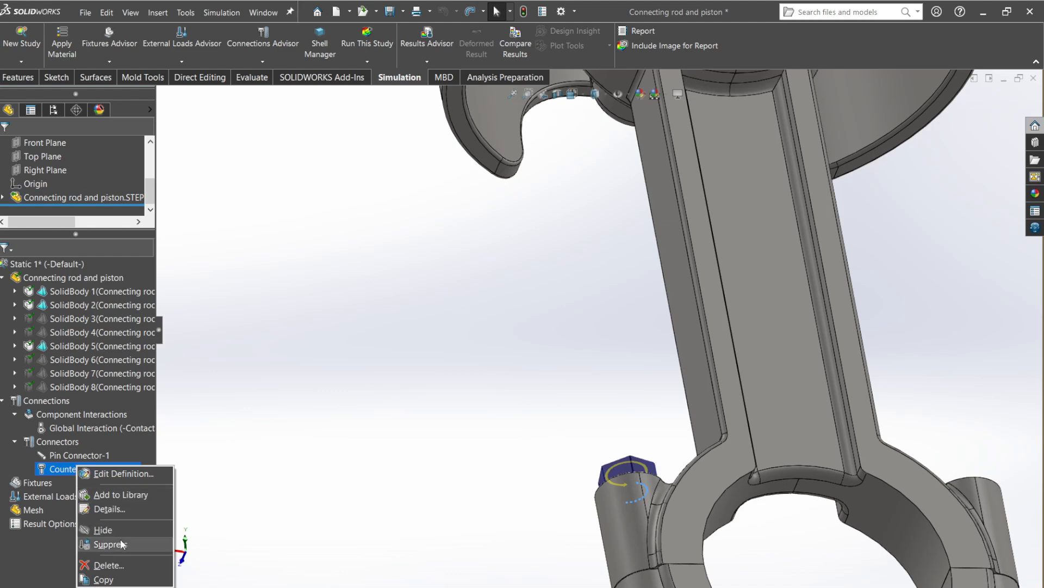
pyautogui.click(116, 581)
pyautogui.click(59, 441)
pyautogui.rightClick(60, 442)
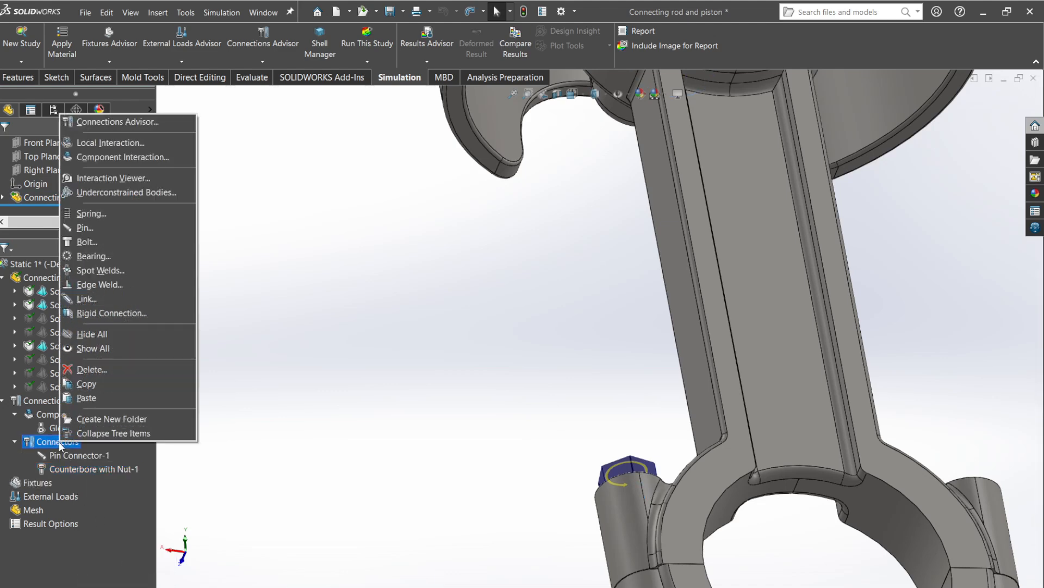
pyautogui.click(103, 402)
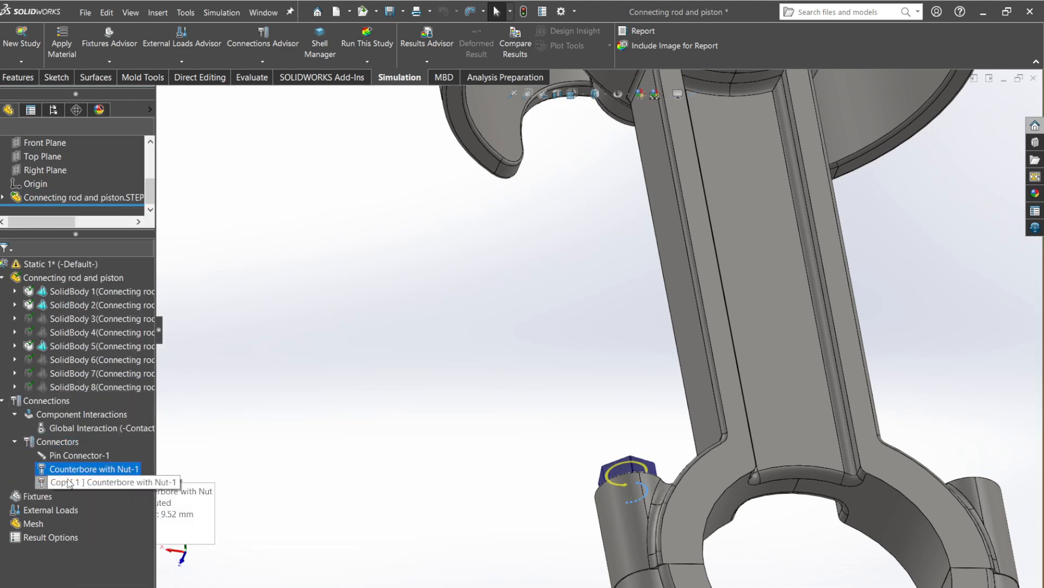
# Edit the copied bolt connector and set its head edge to the upper circular hole edge of the opposite big-end bolt boss.
pyautogui.rightClick(70, 482)
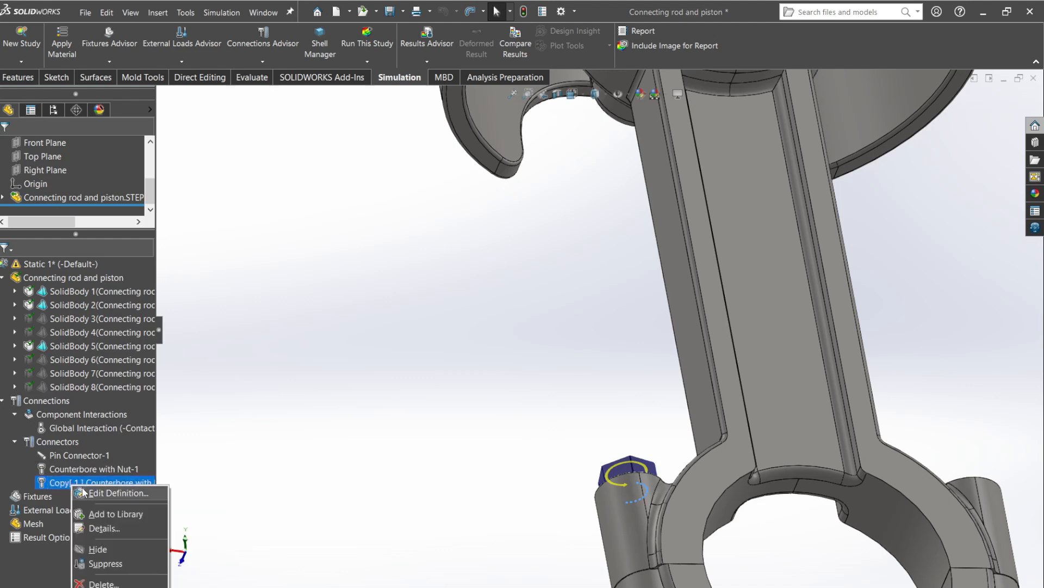
pyautogui.press('Escape')
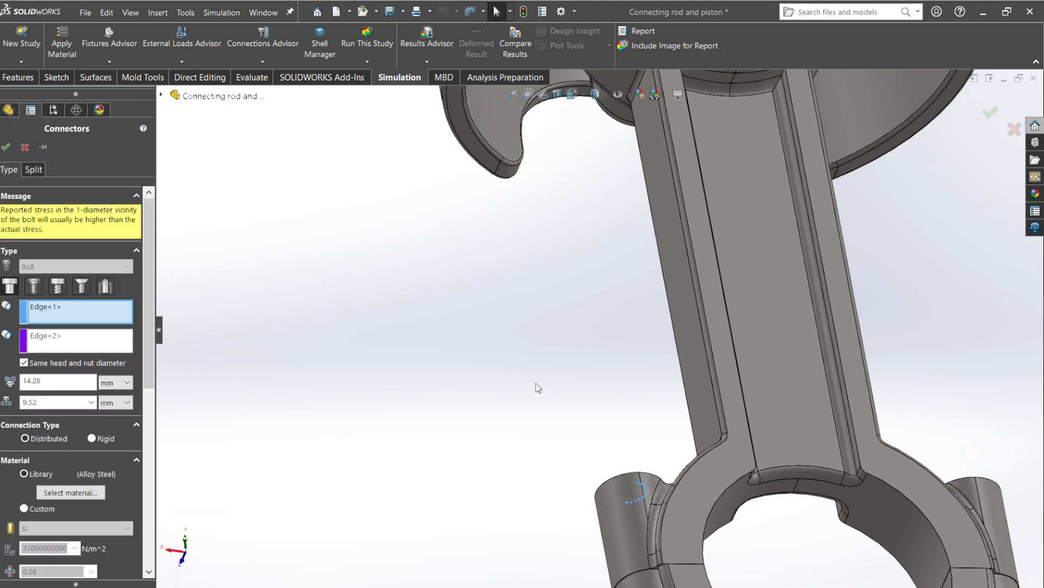
pyautogui.scroll(5, 536, 386)
pyautogui.moveTo(523, 415); pyautogui.dragTo(481, 454, button='middle')
pyautogui.scroll(-5, 728, 349)
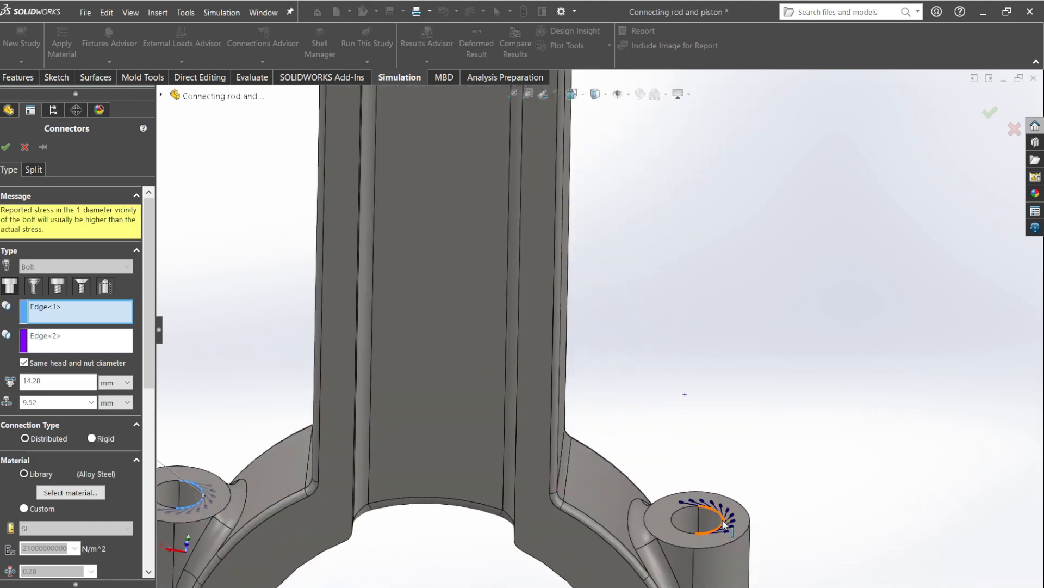
pyautogui.click(726, 524)
# Assign the lower circular hole edge of that same boss as the copied connector's nut edge and apply the definition.
pyautogui.scroll(5, 599, 349)
pyautogui.click(98, 336)
pyautogui.moveTo(679, 467); pyautogui.dragTo(646, 356, button='middle')
pyautogui.scroll(-6, 618, 451)
pyautogui.click(618, 308)
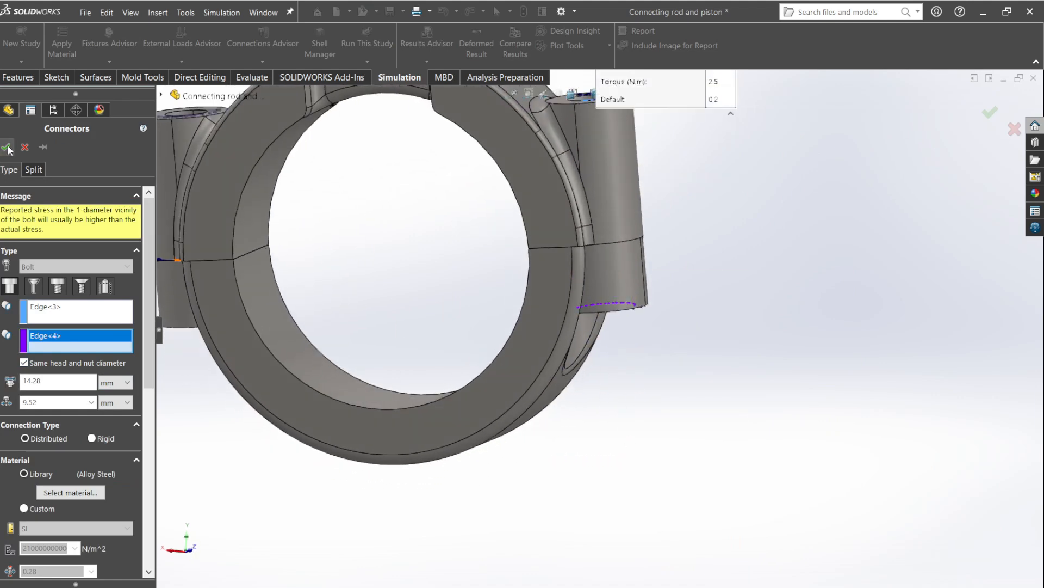
pyautogui.click(6, 147)
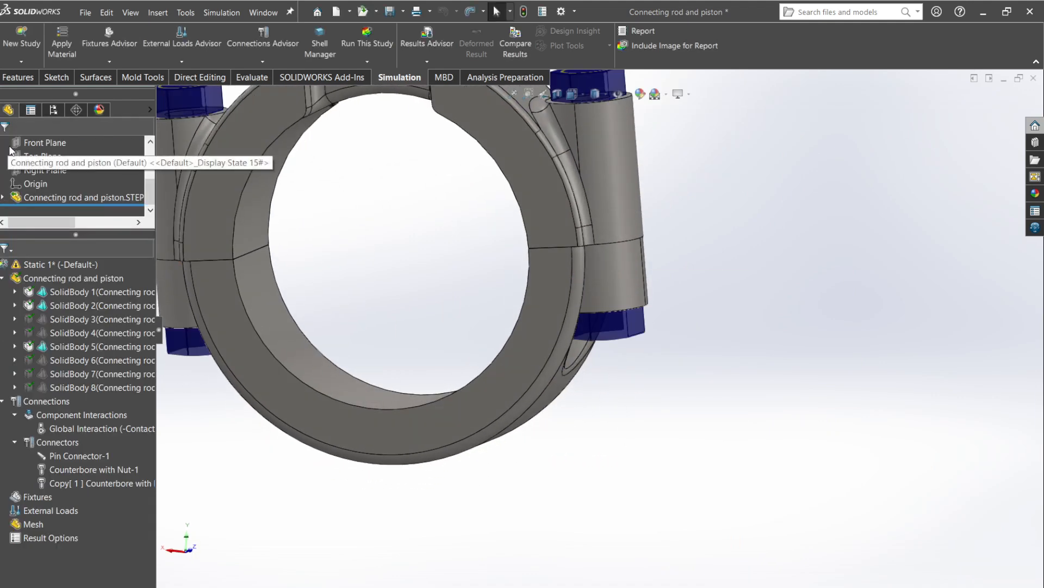
# Start a normal force load on the two recessed valve-pocket faces of the piston crown.
pyautogui.scroll(6, 541, 234)
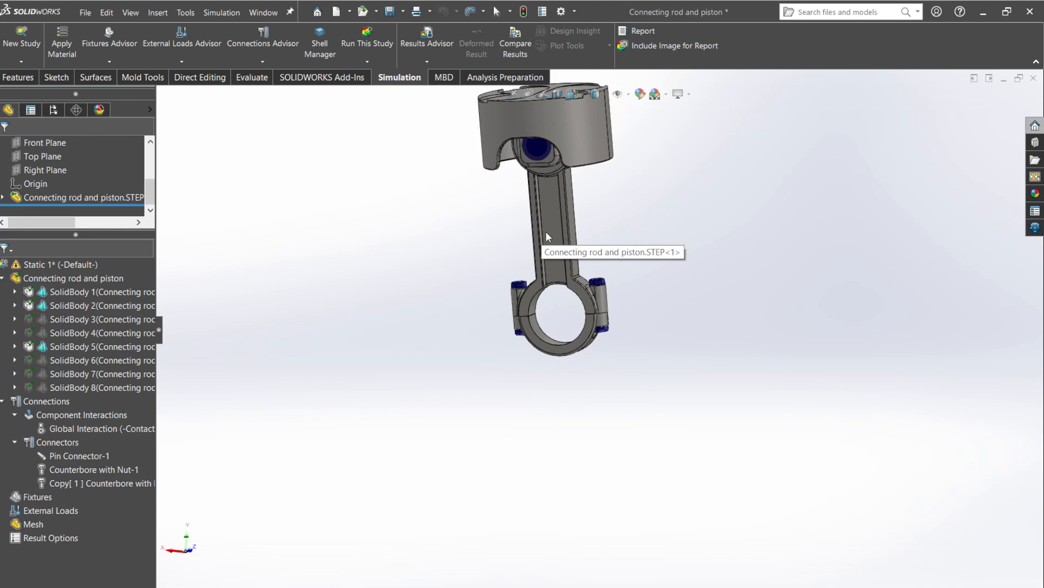
pyautogui.scroll(1, 546, 232)
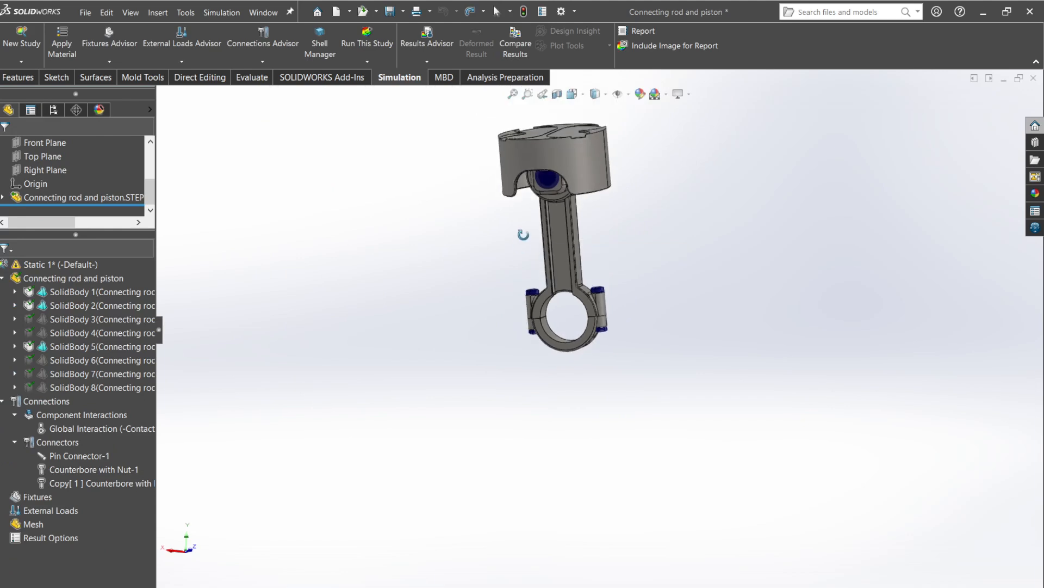
pyautogui.moveTo(523, 234); pyautogui.dragTo(508, 280, button='middle')
pyautogui.click(203, 61)
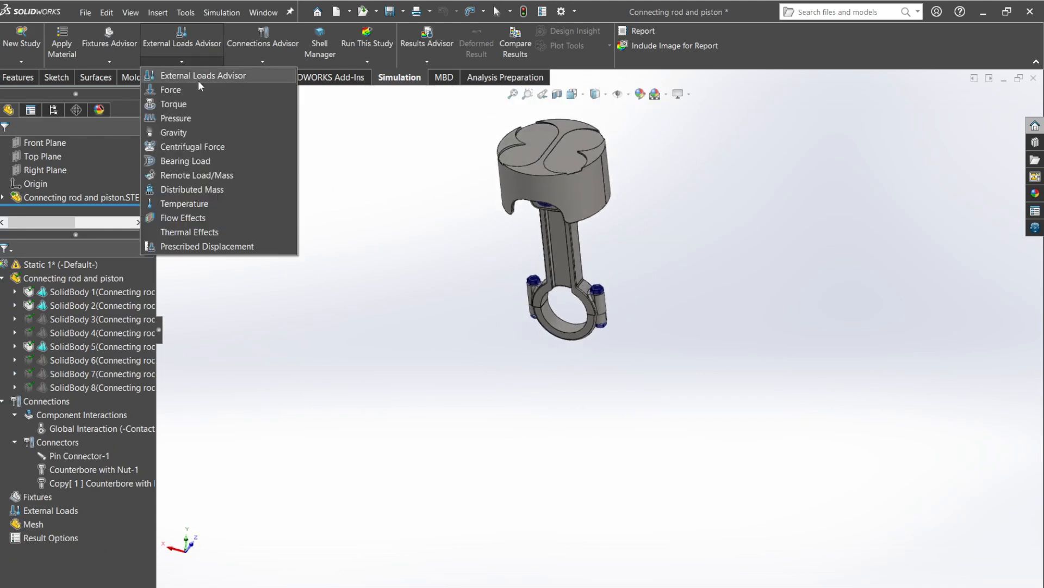
pyautogui.click(197, 84)
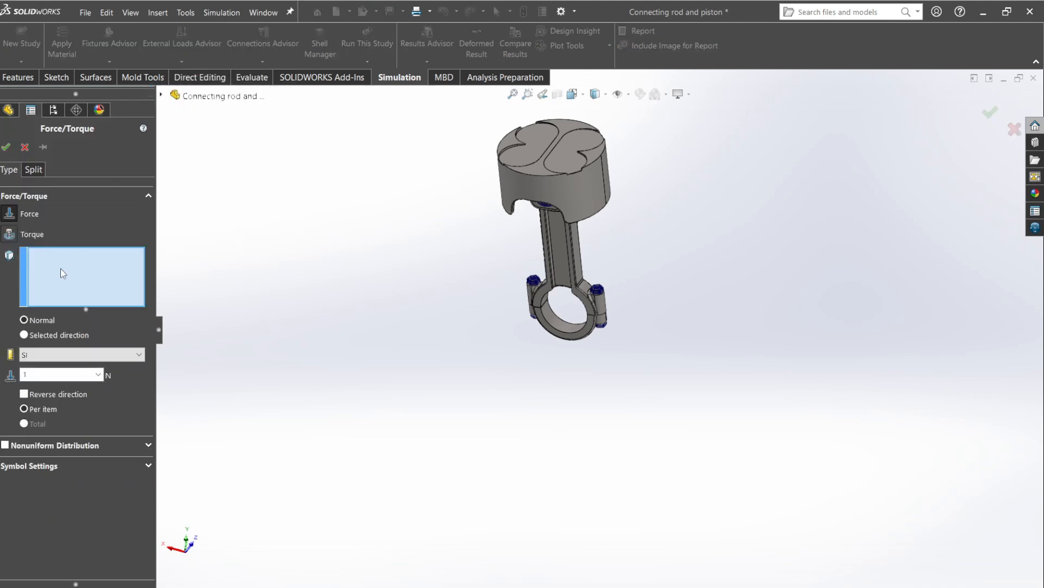
pyautogui.click(560, 148)
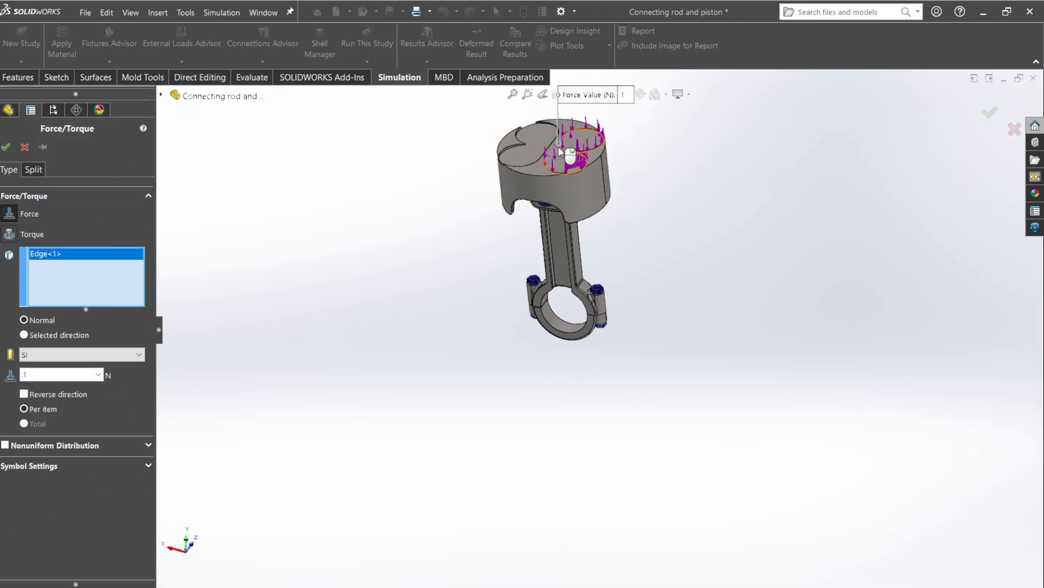
pyautogui.click(571, 150)
pyautogui.rightClick(66, 296)
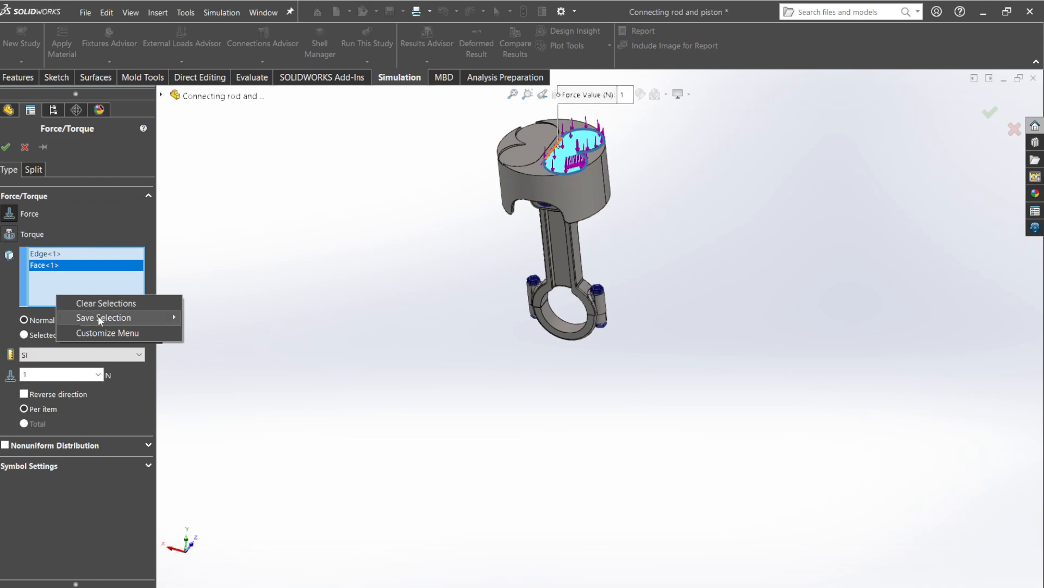
pyautogui.click(90, 301)
pyautogui.click(565, 152)
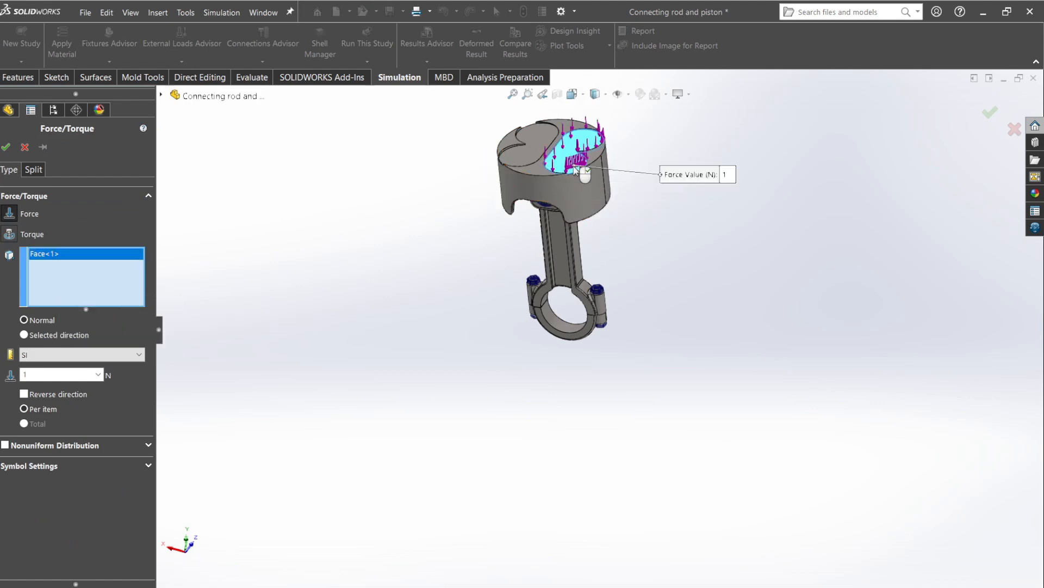
pyautogui.scroll(-3, 531, 140)
pyautogui.click(531, 169)
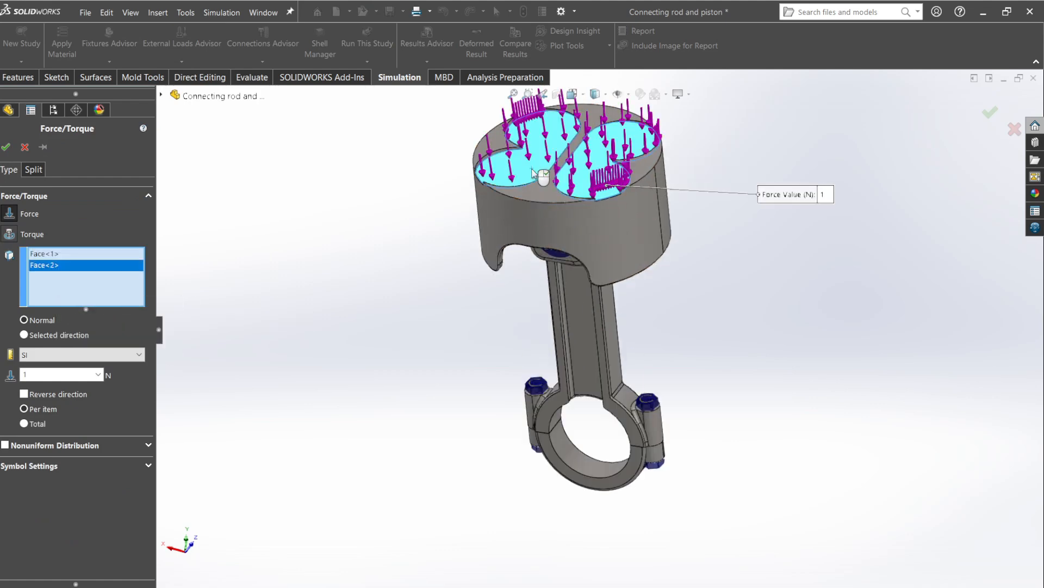
# Define the piston force as a total value of 3500 N and create the load.
pyautogui.click(25, 423)
pyautogui.click(49, 375)
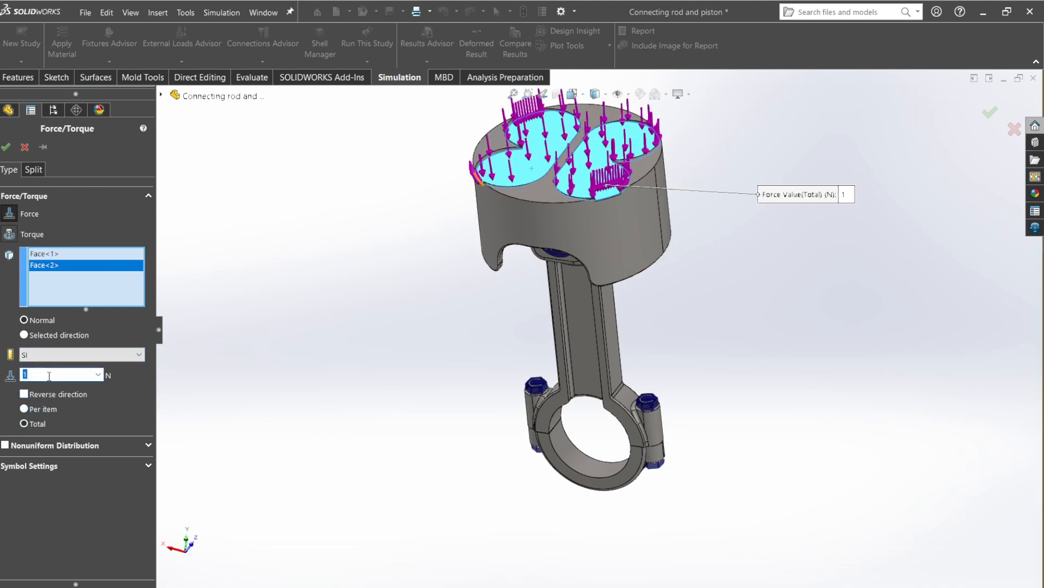
pyautogui.write('3500')
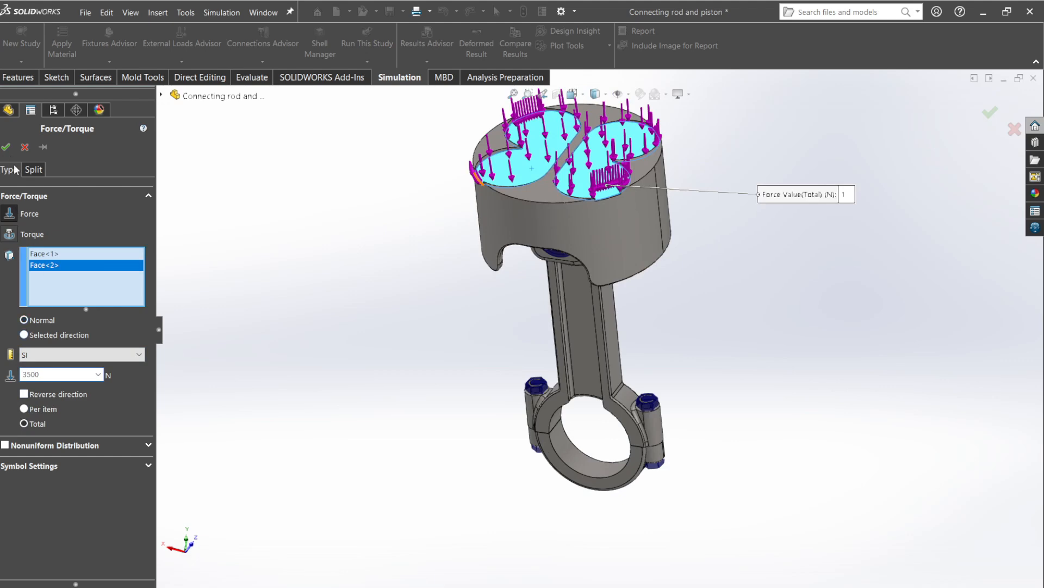
pyautogui.click(6, 147)
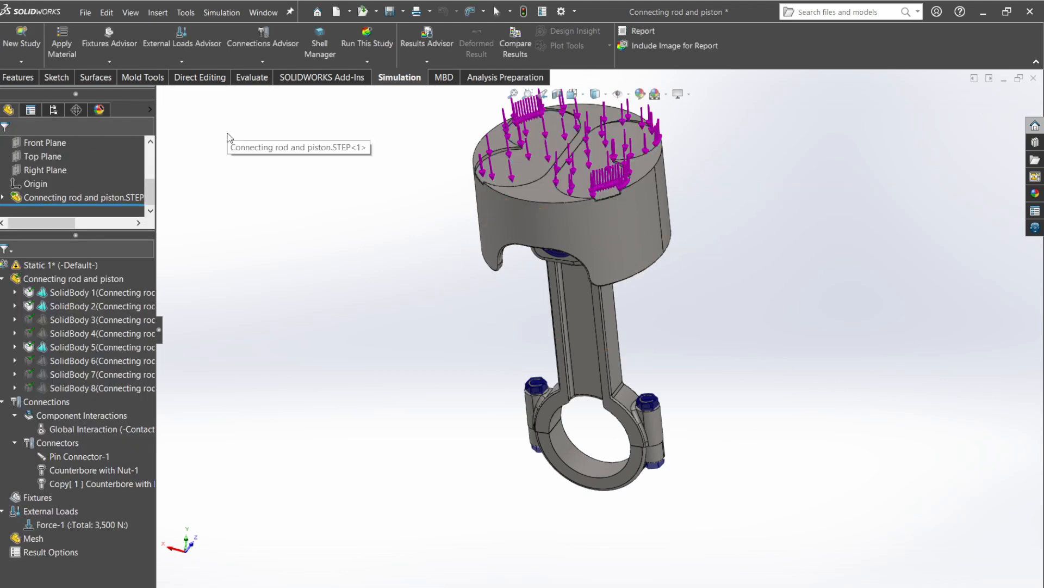
# Start an advanced On Cylindrical Faces fixture on the three inner cylindrical faces of the connecting rod's big-end bore.
pyautogui.click(123, 63)
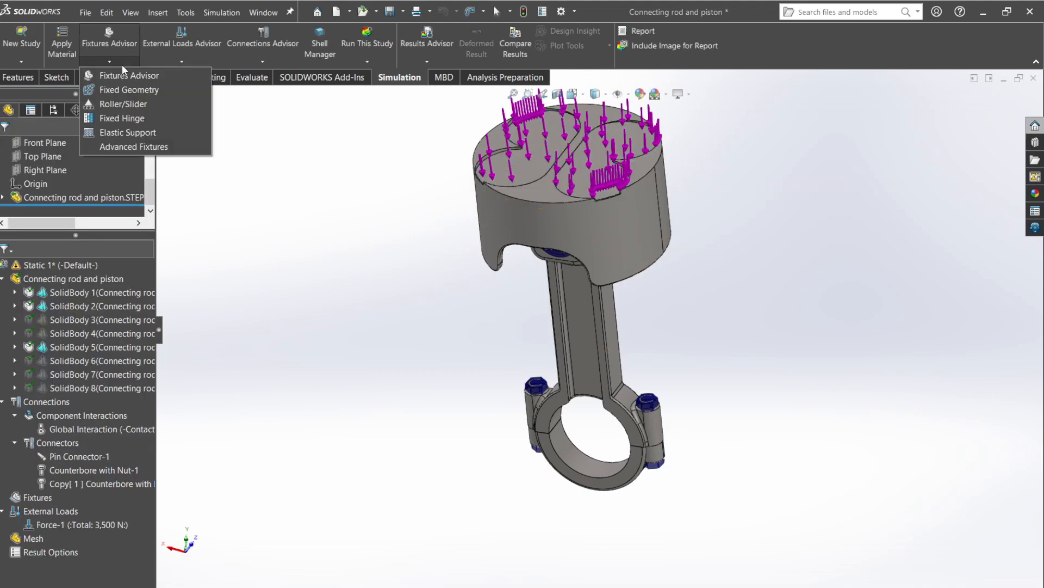
pyautogui.click(177, 152)
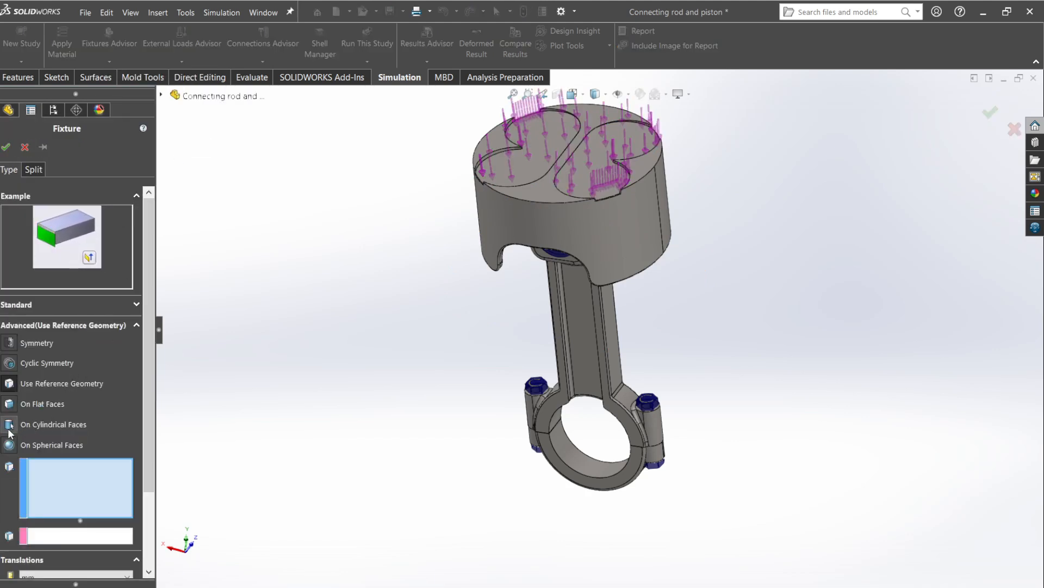
pyautogui.click(9, 428)
pyautogui.scroll(-6, 600, 411)
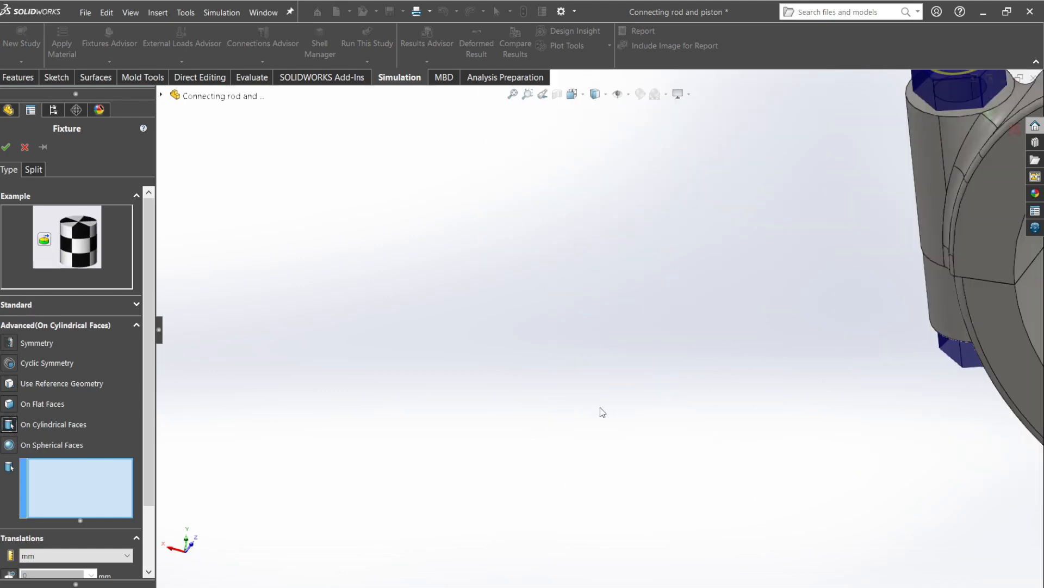
pyautogui.scroll(5, 908, 372)
pyautogui.scroll(-4, 914, 367)
pyautogui.click(644, 304)
pyautogui.moveTo(641, 321); pyautogui.dragTo(677, 171, button='middle')
pyautogui.click(564, 208)
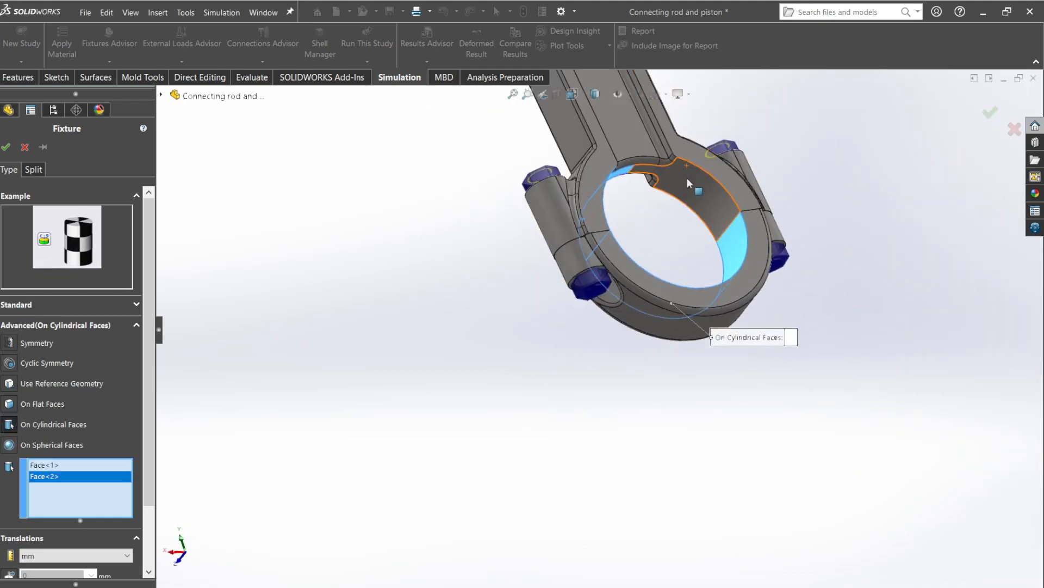
pyautogui.click(687, 179)
# Restrain the big-end bore faces to 0 mm radial and 0 mm axial translation and create the fixture.
pyautogui.moveTo(145, 452); pyautogui.dragTo(147, 511)
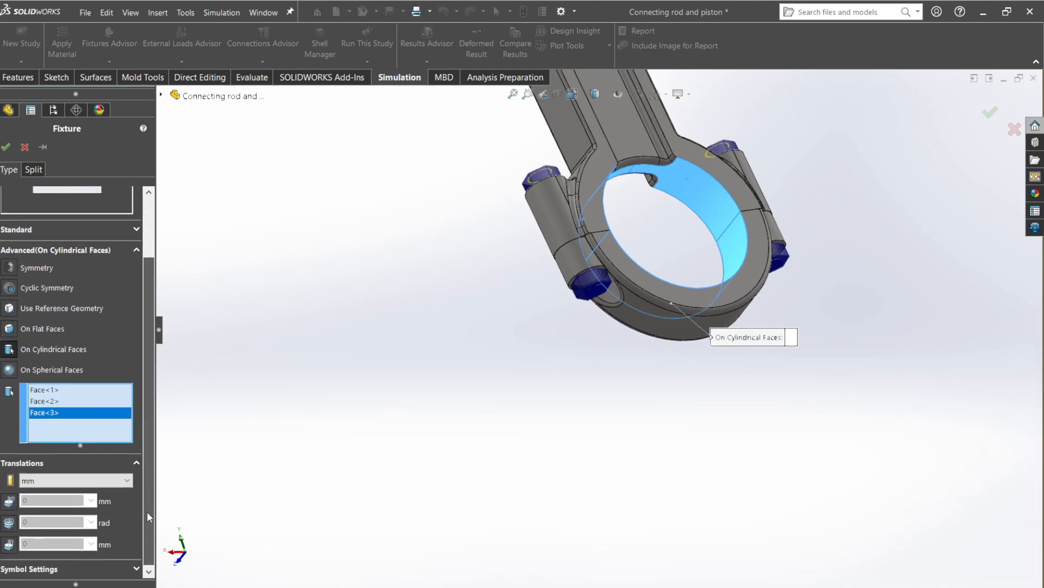
pyautogui.click(11, 500)
pyautogui.scroll(-3, 14, 551)
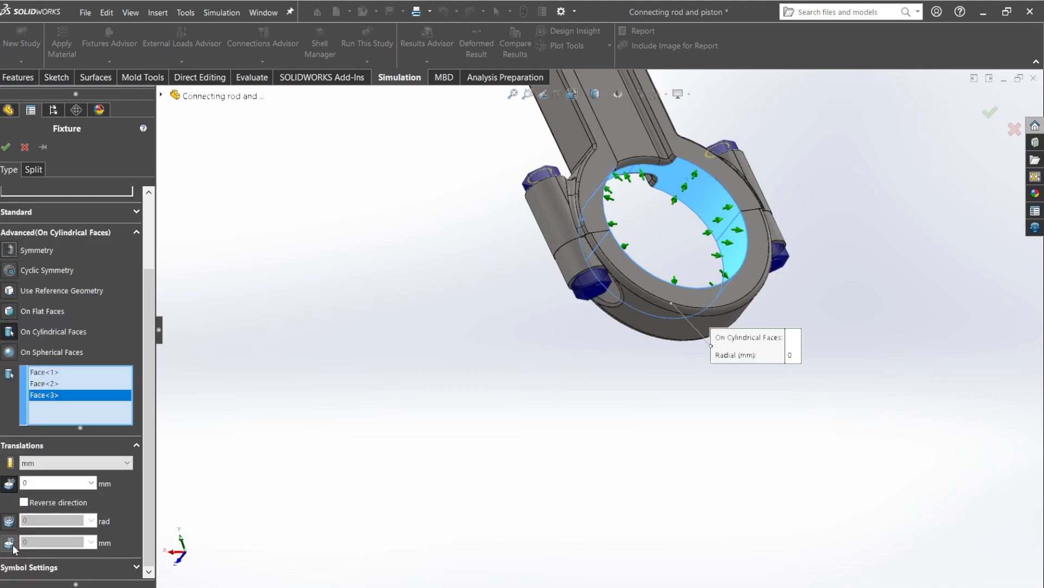
pyautogui.click(11, 541)
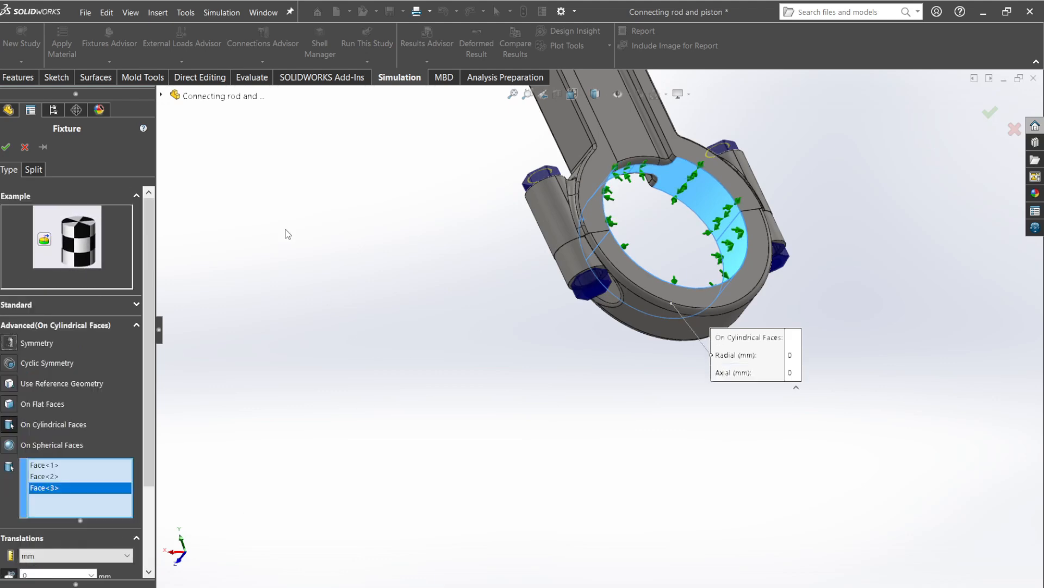
pyautogui.click(7, 147)
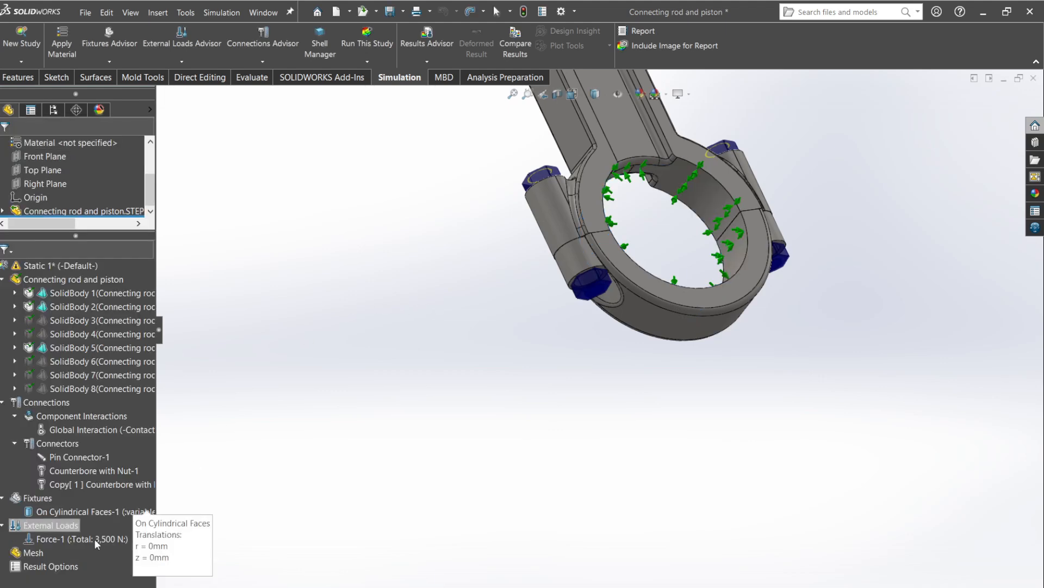
# Create the study's mesh as a Standard mesh, keeping the default density and element sizes.
pyautogui.rightClick(49, 548)
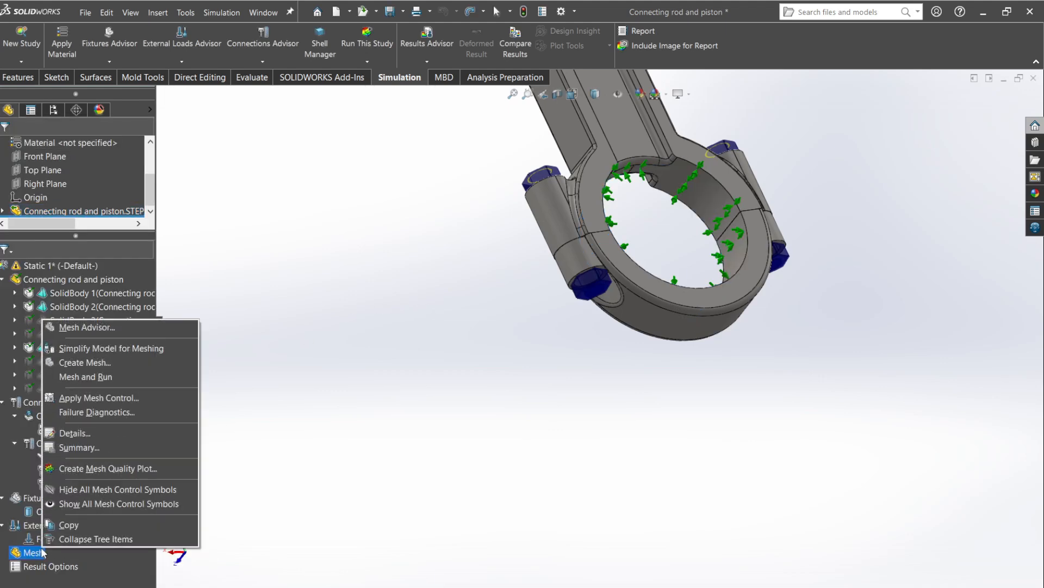
pyautogui.click(97, 363)
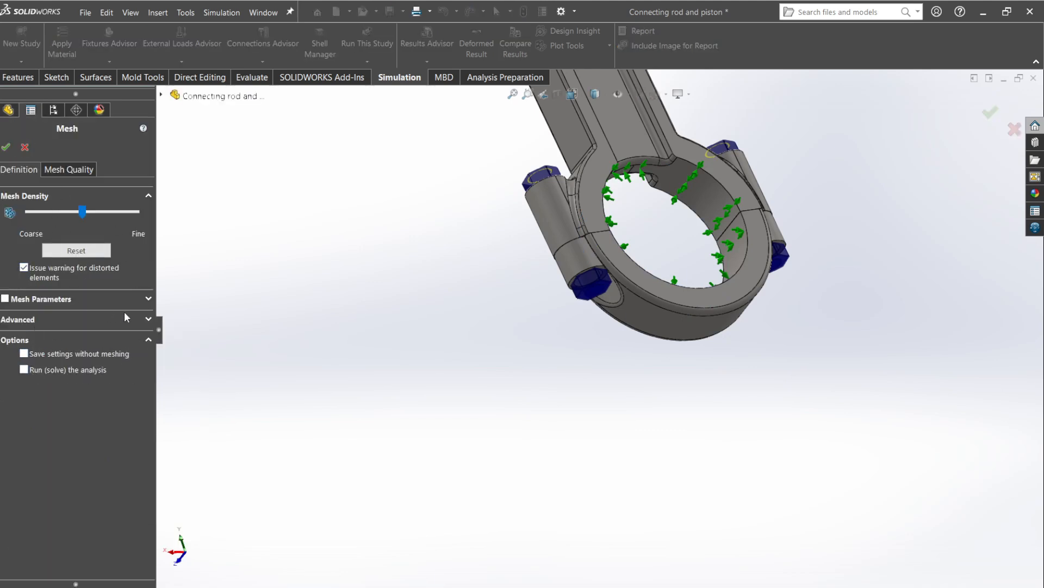
pyautogui.click(148, 299)
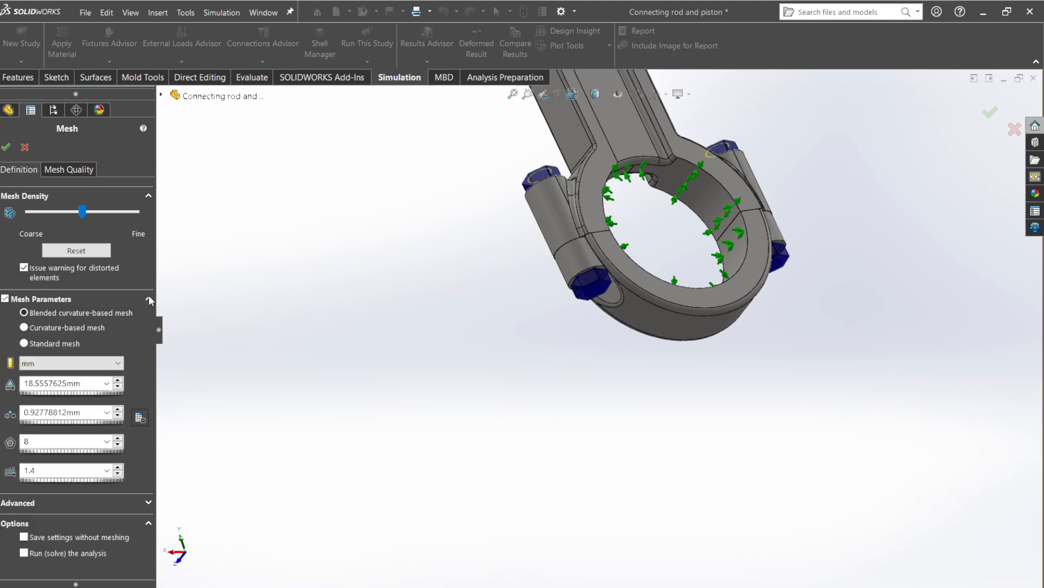
pyautogui.click(24, 343)
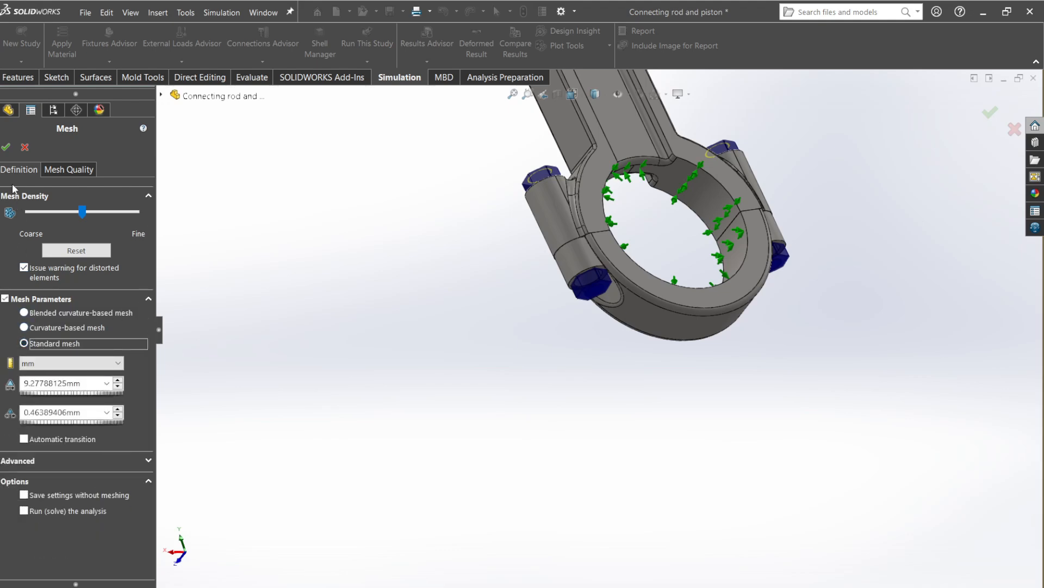
pyautogui.click(6, 147)
pyautogui.scroll(-2, 62, 188)
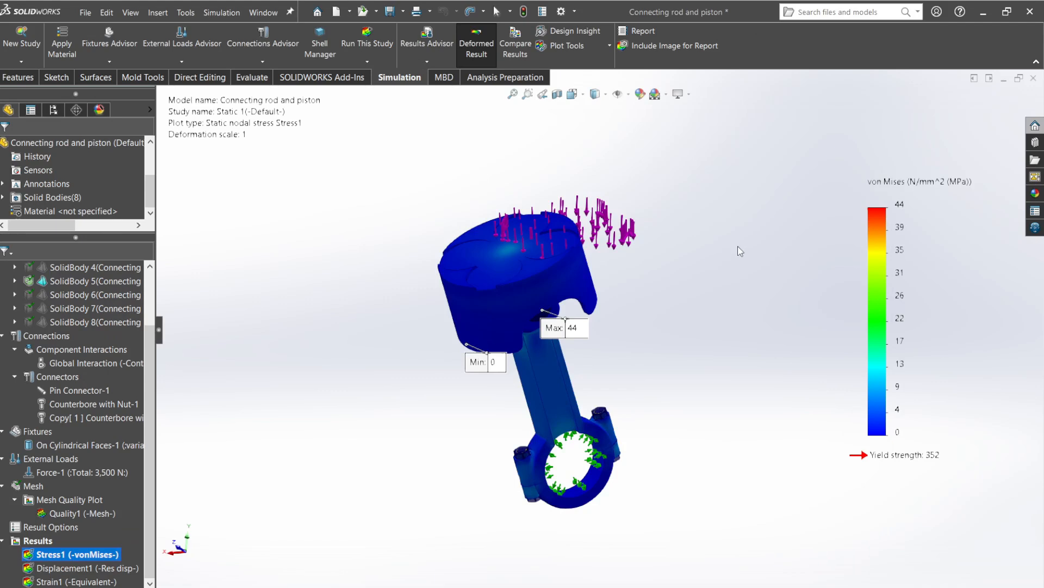
# Examine the von Mises stress plot around the maximum-stress location where the connecting rod's shank meets its small end.
pyautogui.moveTo(699, 256); pyautogui.dragTo(600, 325, button='middle')
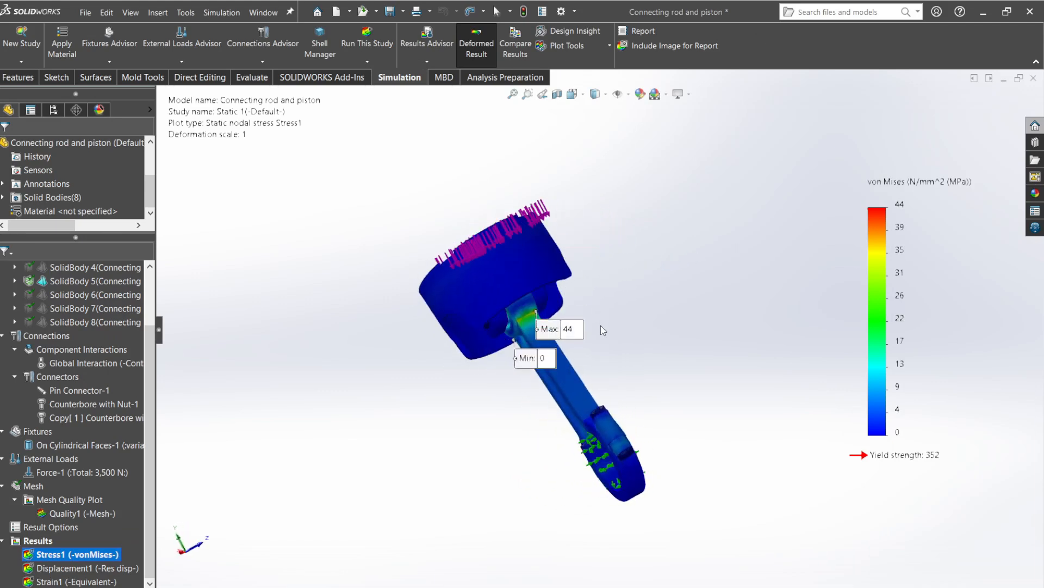
pyautogui.scroll(-5, 601, 326)
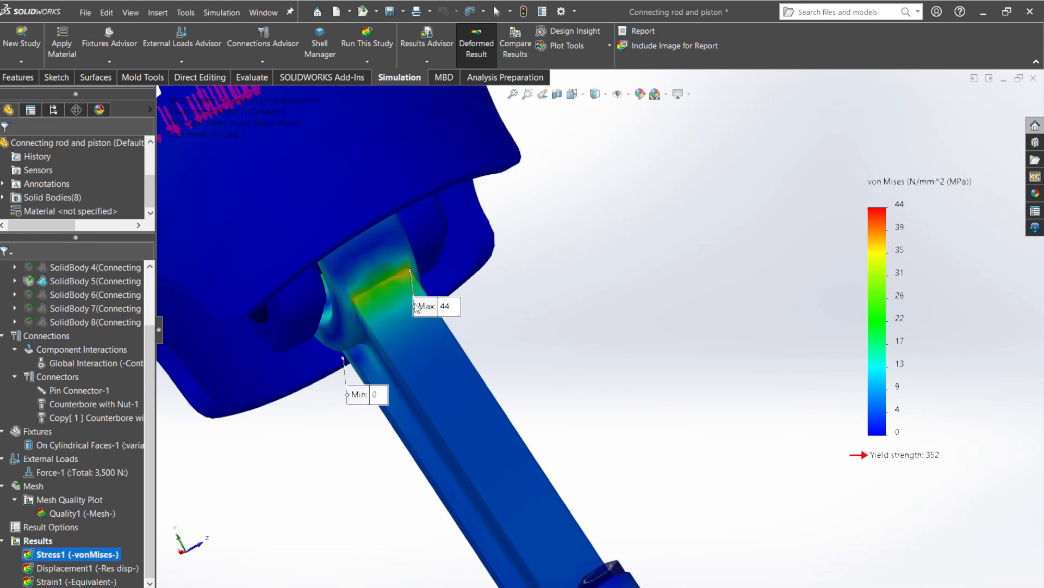
pyautogui.moveTo(379, 374); pyautogui.dragTo(400, 322, button='middle')
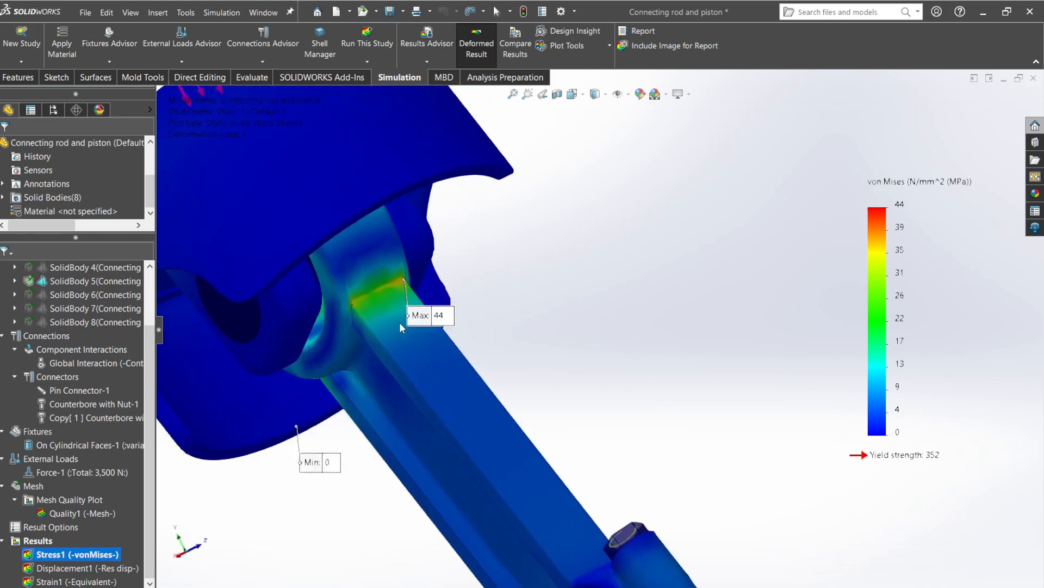
pyautogui.scroll(3, 602, 331)
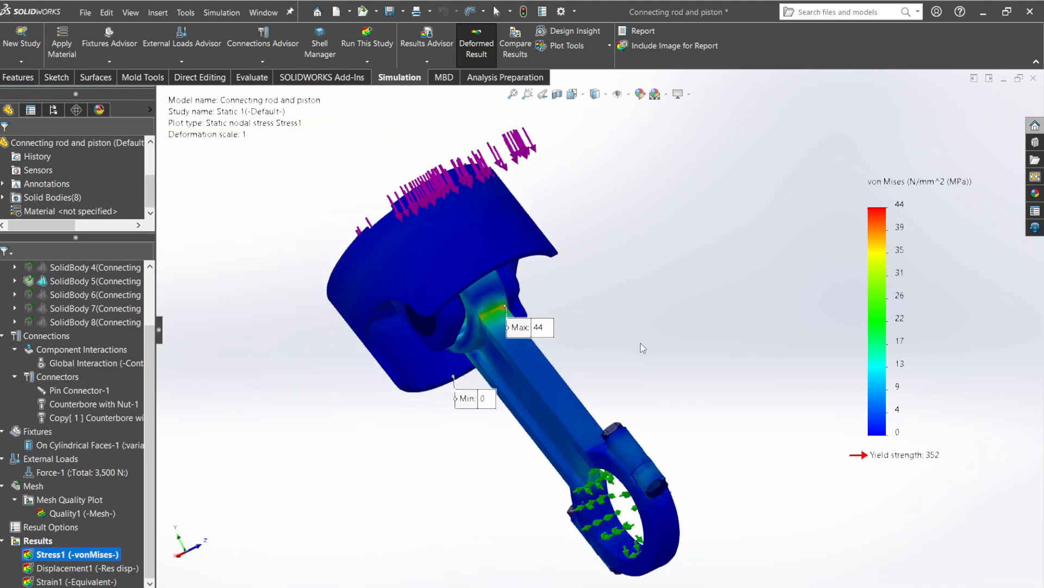
# Create a Pin/Bolt Check plot with default properties and expand its list of connectors rated OK.
pyautogui.rightClick(43, 541)
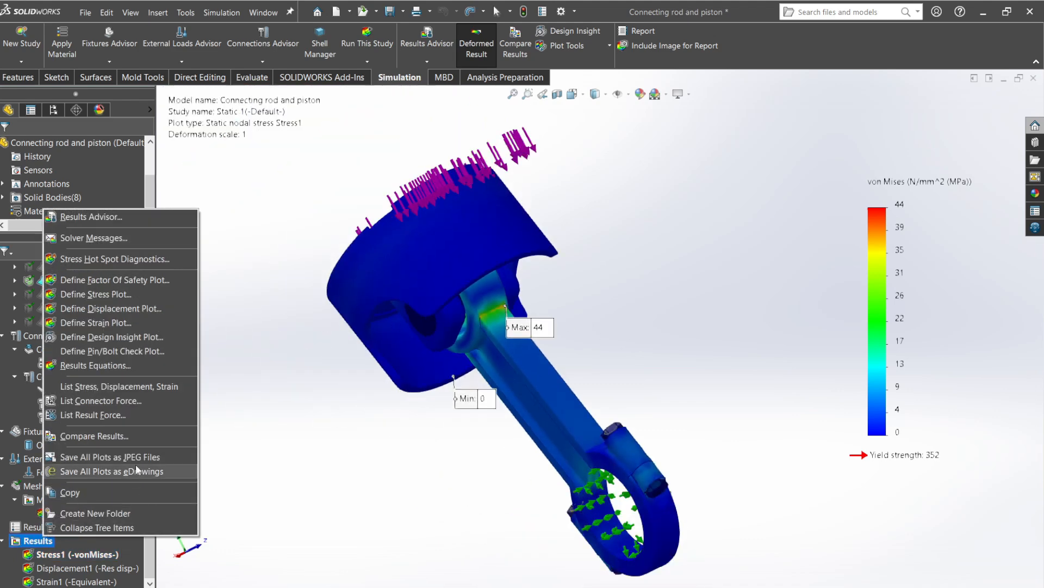
pyautogui.click(68, 355)
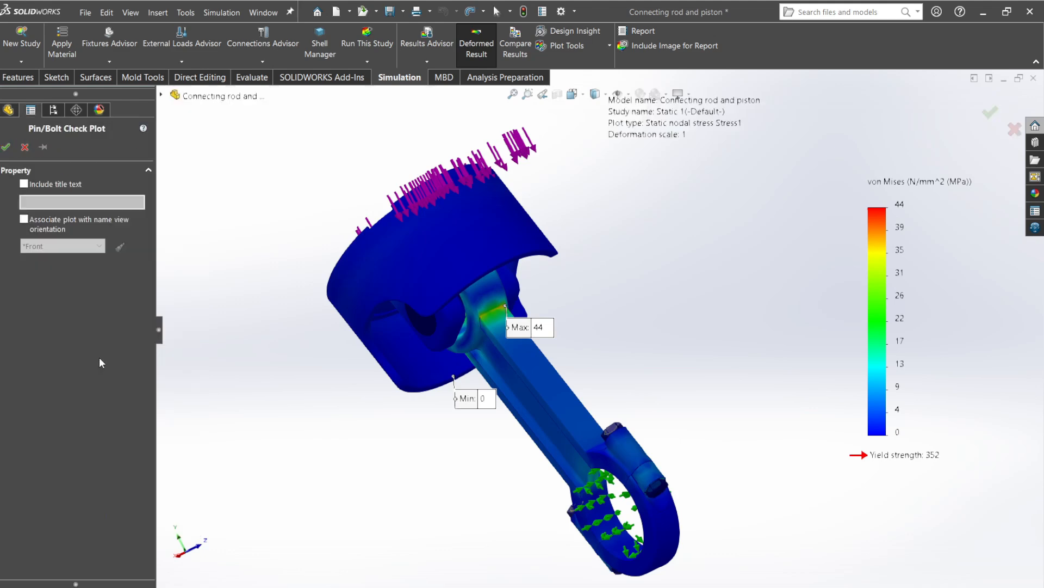
pyautogui.click(7, 148)
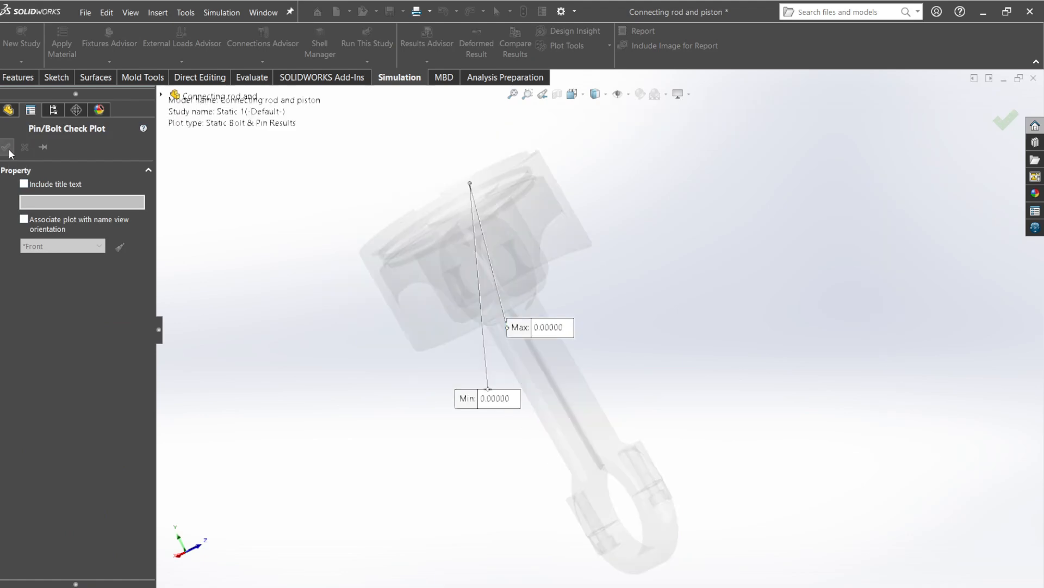
pyautogui.click(19, 58)
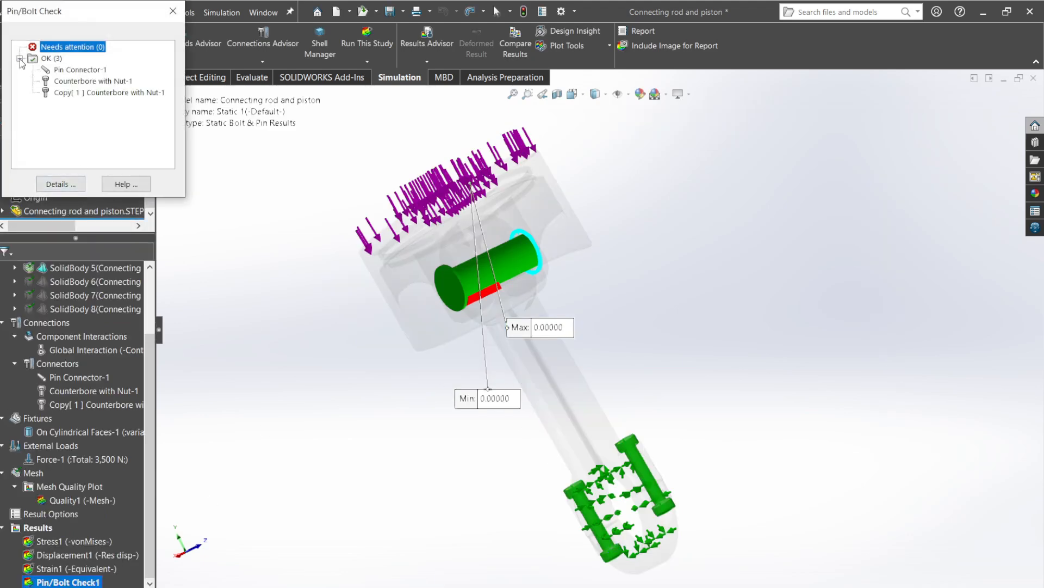
# Open the connector force details, list the forces of Pin Connector-1 only, and enlarge the window to show all its rows.
pyautogui.click(69, 185)
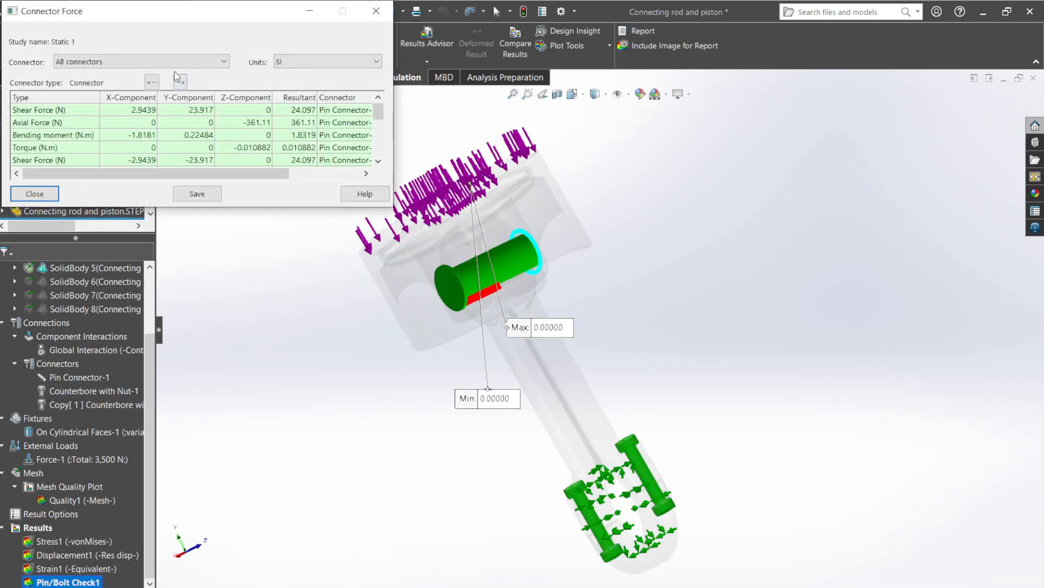
pyautogui.click(172, 61)
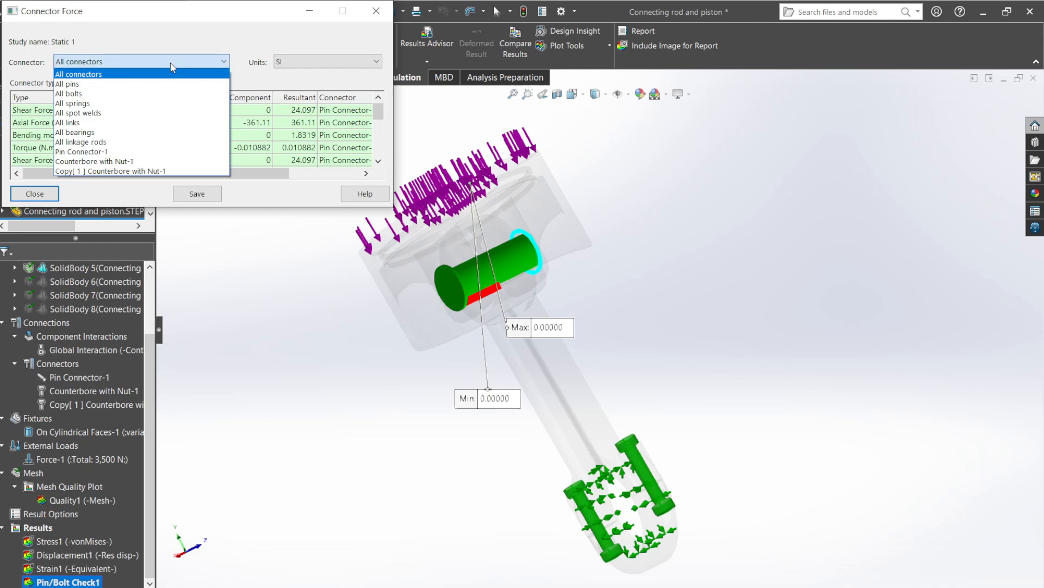
pyautogui.click(109, 155)
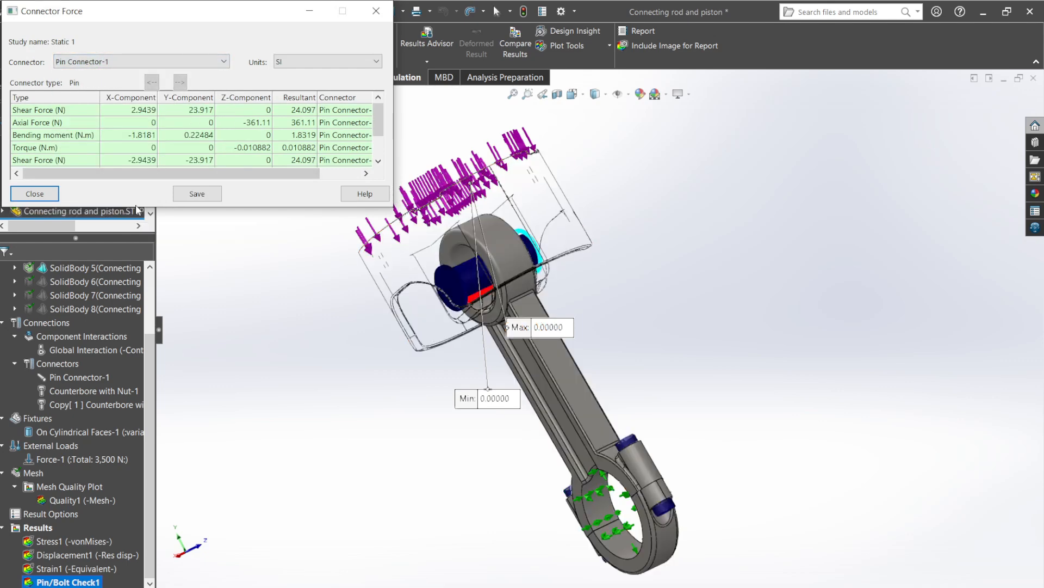
pyautogui.moveTo(142, 208); pyautogui.dragTo(155, 260)
pyautogui.click(112, 111)
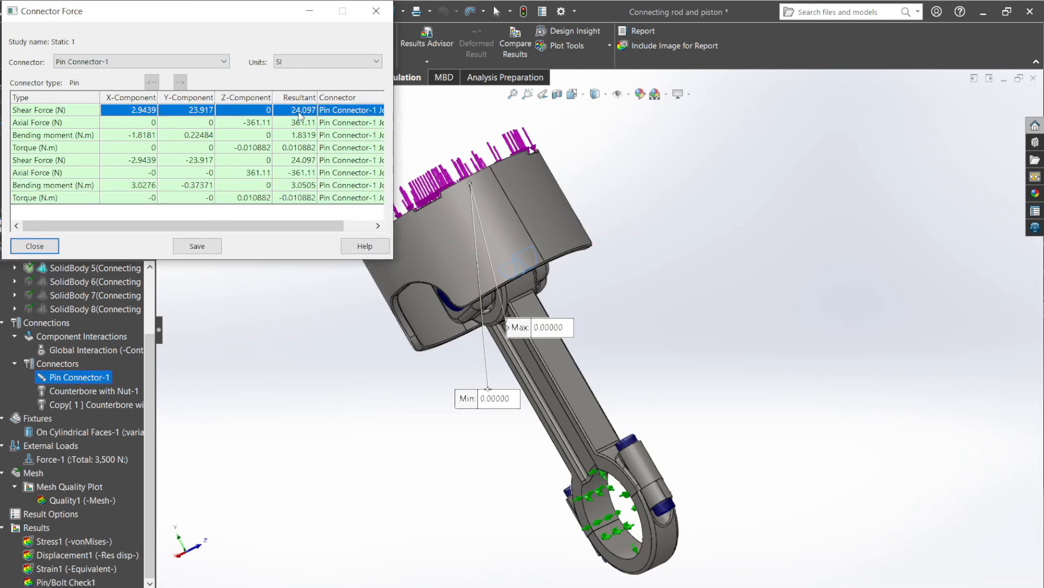
# List the connector forces for the bolt Counterbore with Nut-1 and for its copy, Copy[ 1 ] Counterbore with Nut-1.
pyautogui.click(188, 62)
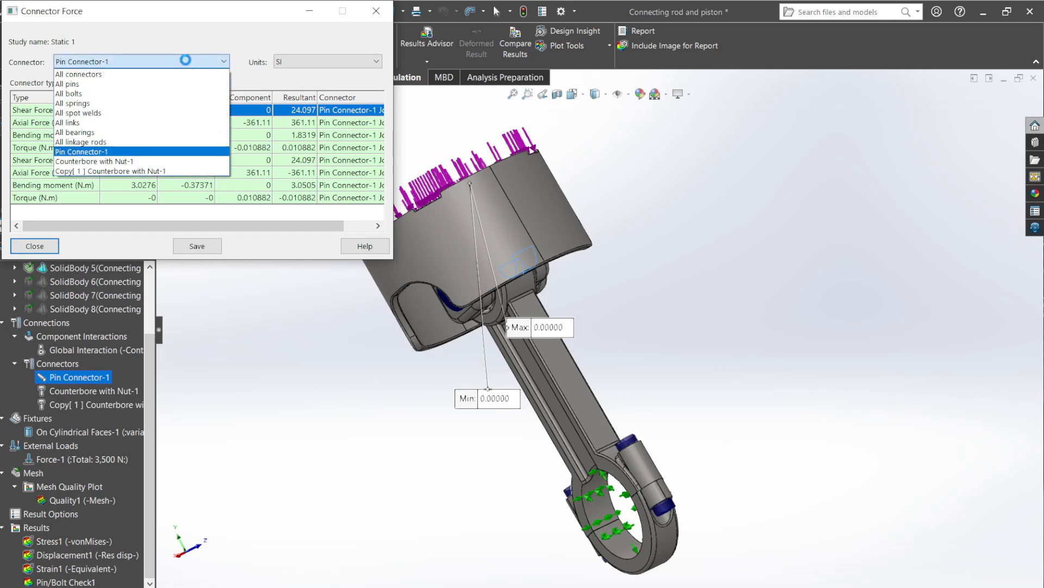
pyautogui.click(109, 161)
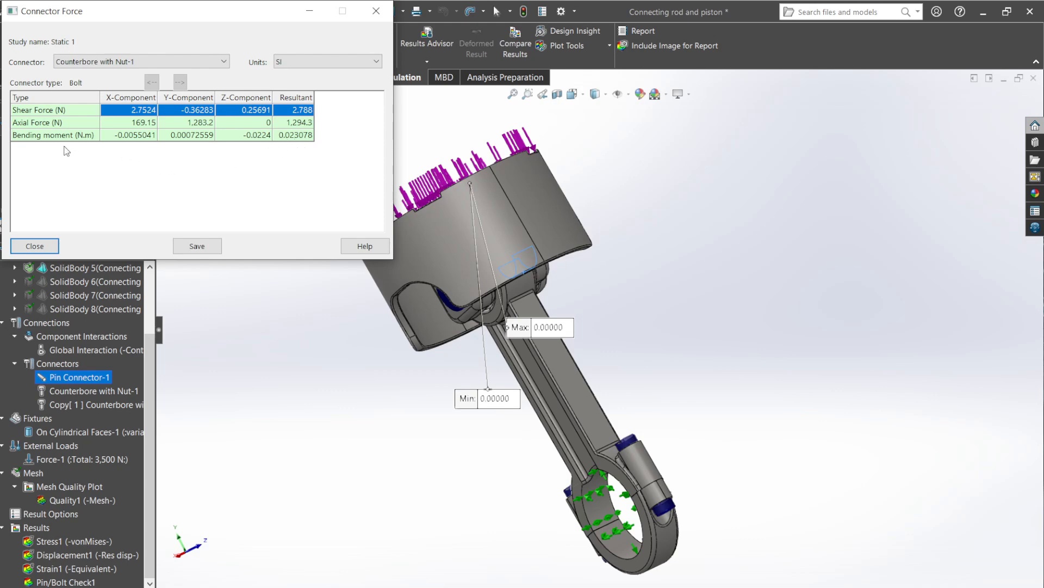
pyautogui.click(146, 62)
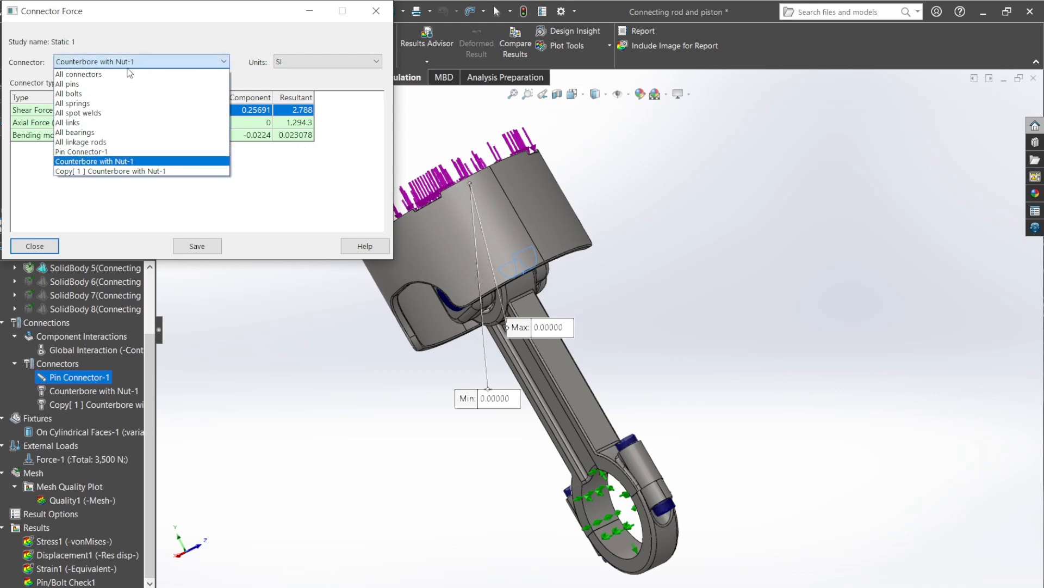
pyautogui.click(106, 172)
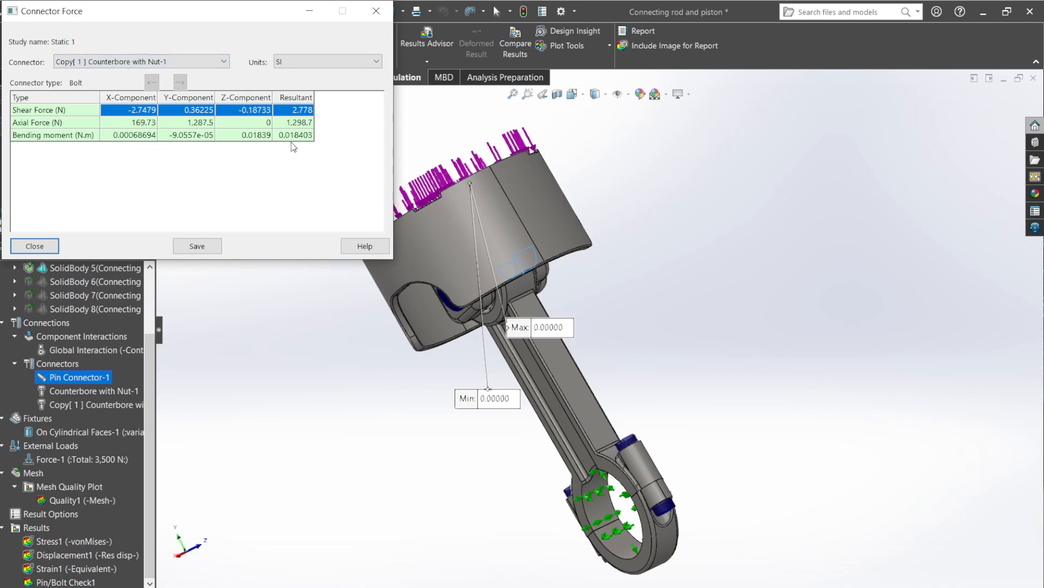